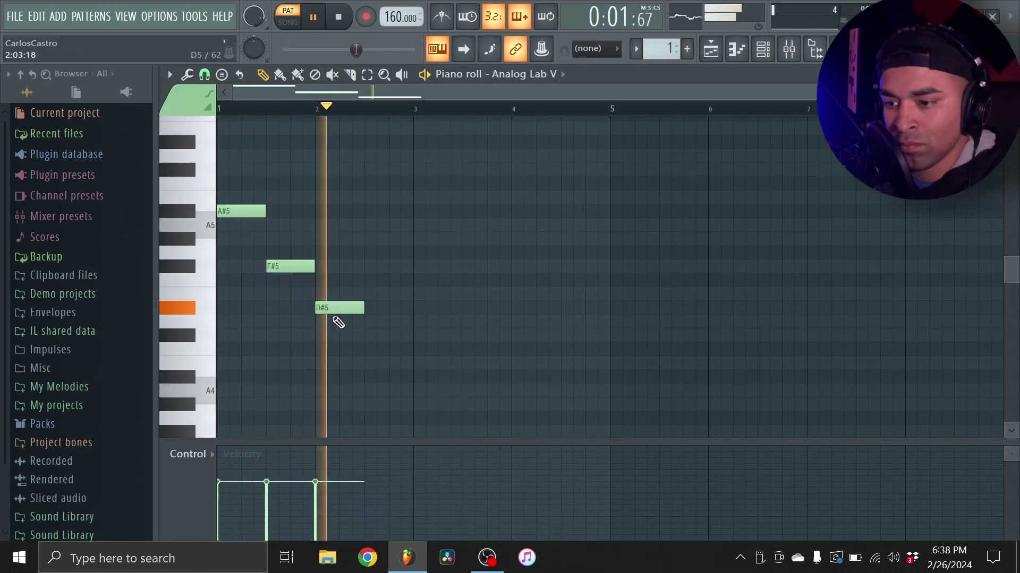
Step: Stop playback and lengthen the D#5 note that ends the three-note melody
key("space")
left_click_drag(383, 310, 413, 309)
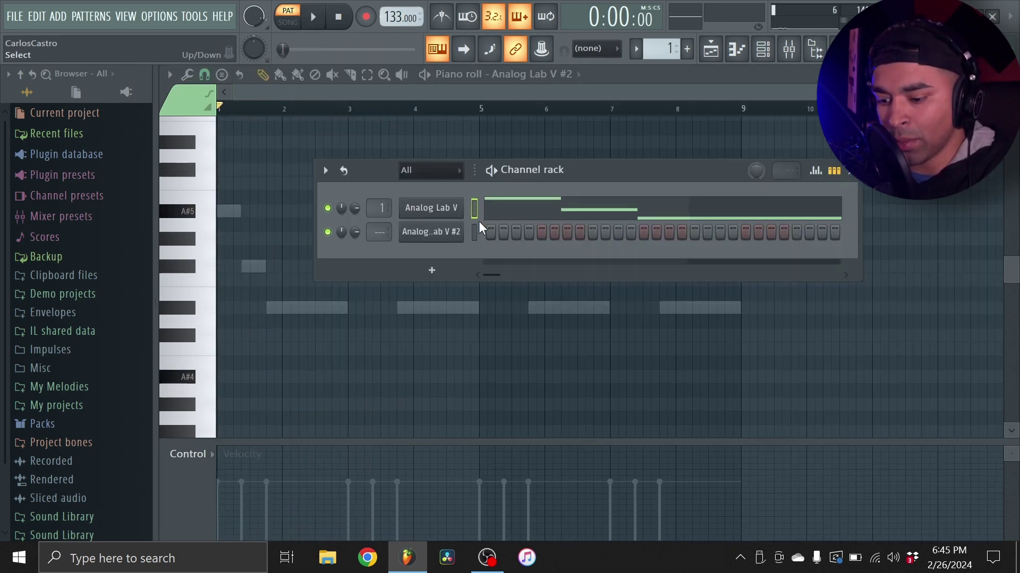
Step: Paste the melody into the Analog Lab V #2 channel and transpose all its notes down one octave
left_click(474, 237)
key("ctrl+v")
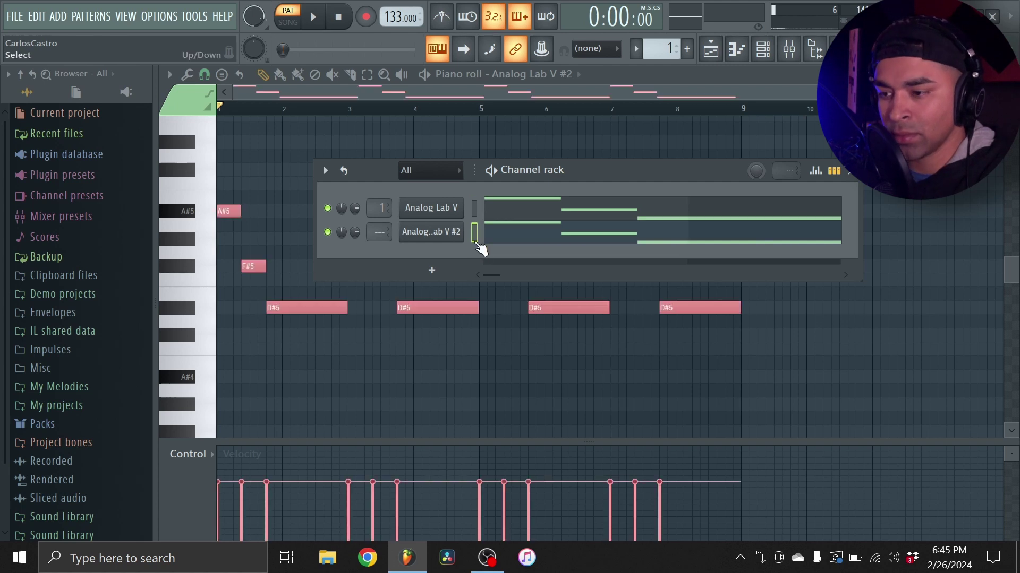
left_click(764, 49)
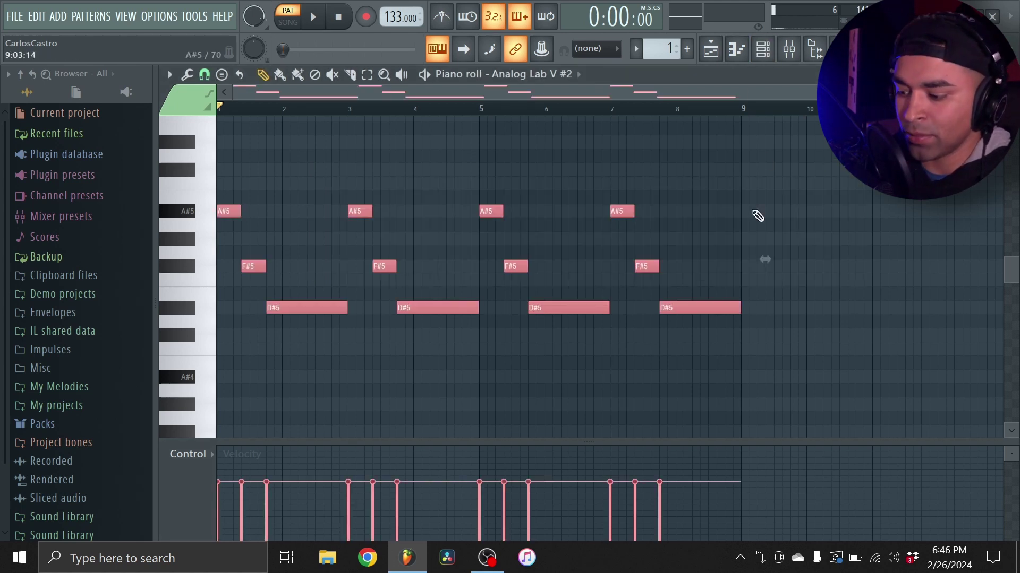
key("ctrl+Down")
scroll(489, 296, "down", 3)
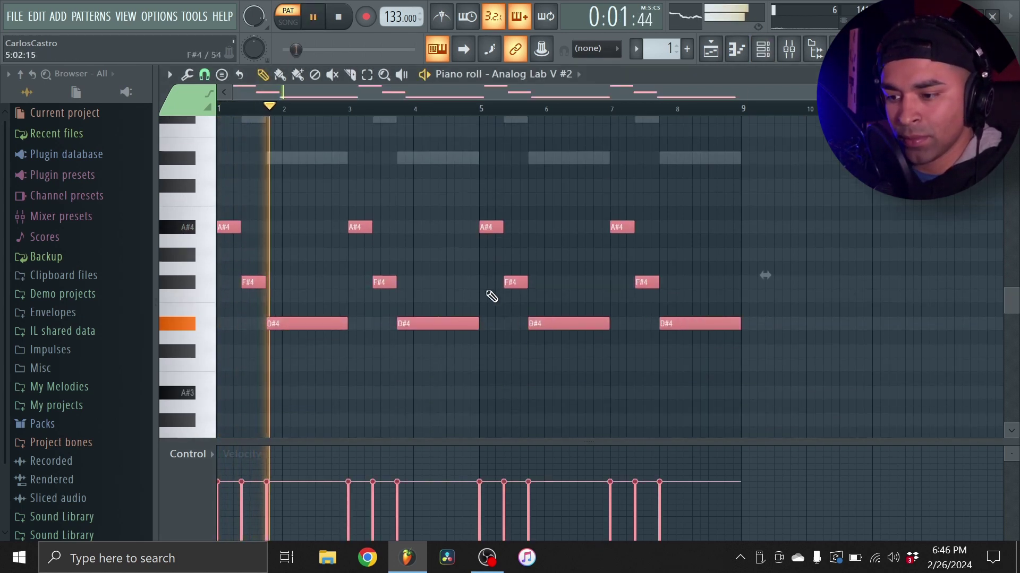
left_click(450, 117, "ctrl")
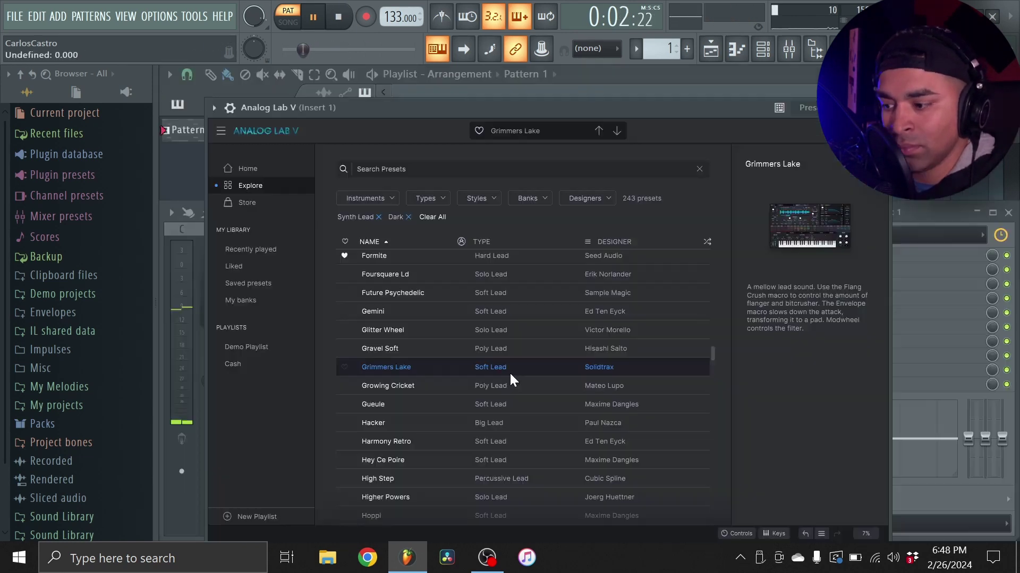
Step: Audition the dark synth lead presets, load Harmony Retro, and close the instrument
scroll(509, 361, "down", 3)
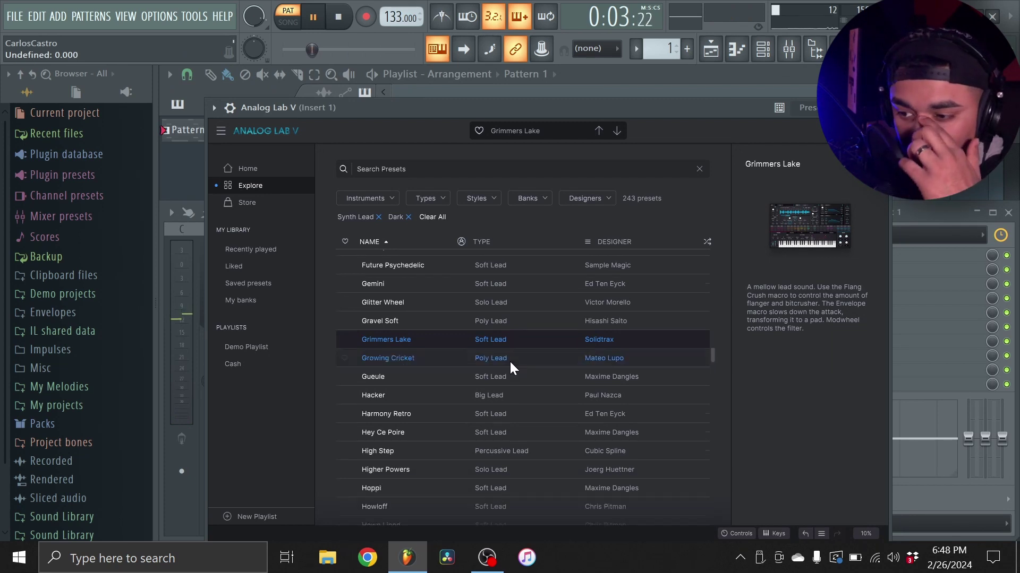
left_click(508, 359)
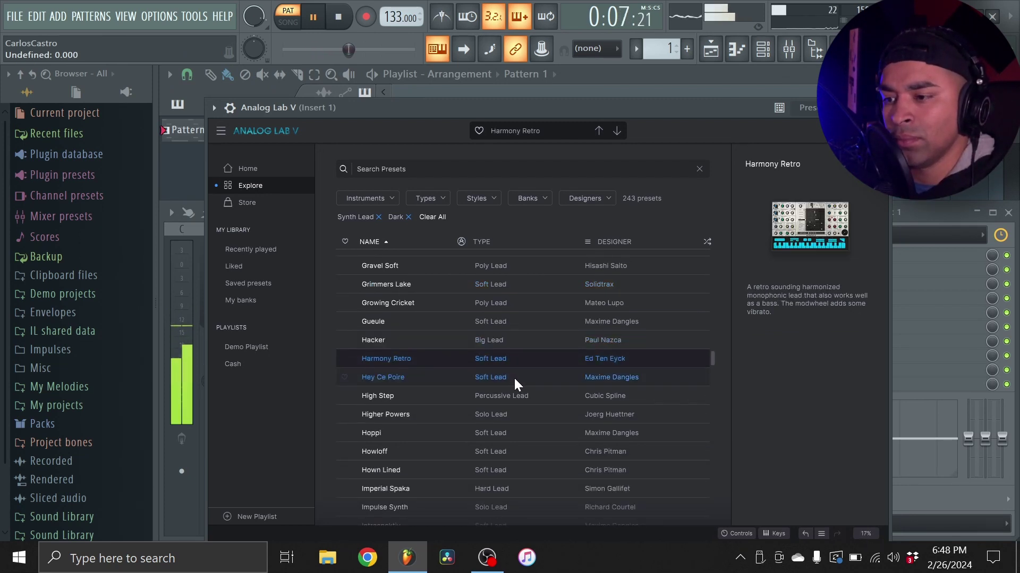
left_click(883, 108)
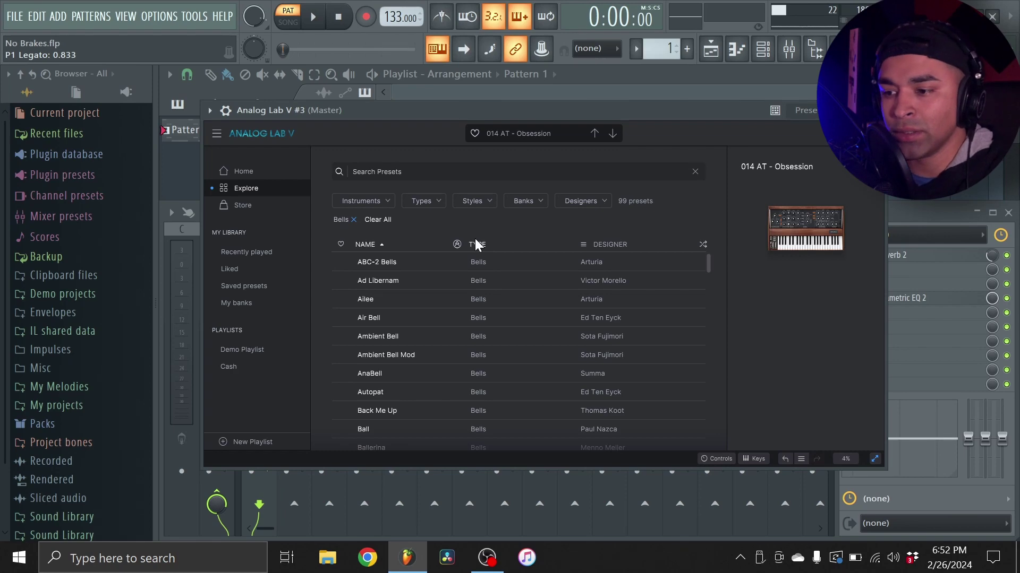
Step: Load the ABC-2 Bells preset in Analog Lab V #3 and record a bell melody over the existing parts
left_click(483, 260)
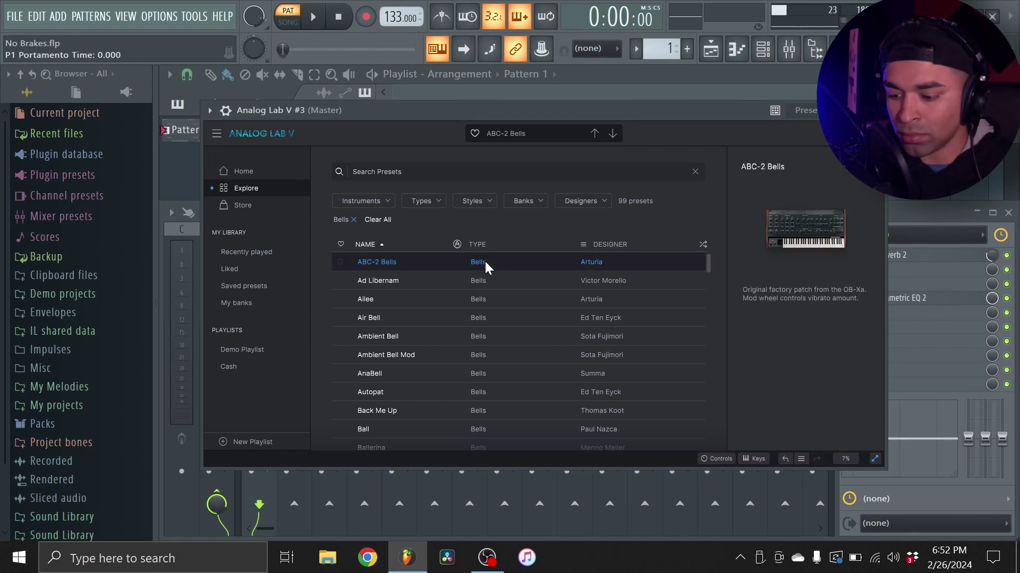
key("space")
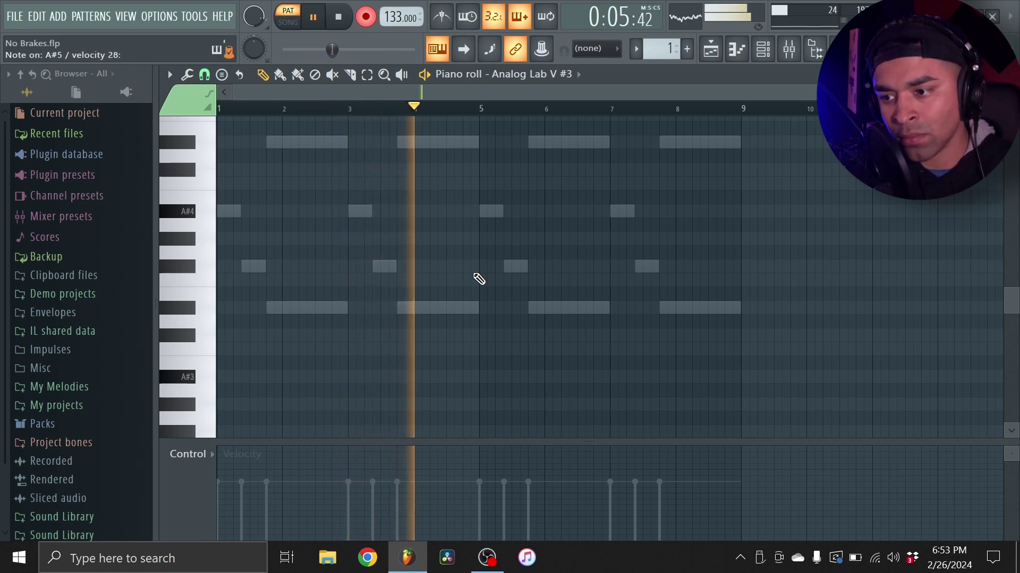
key("space")
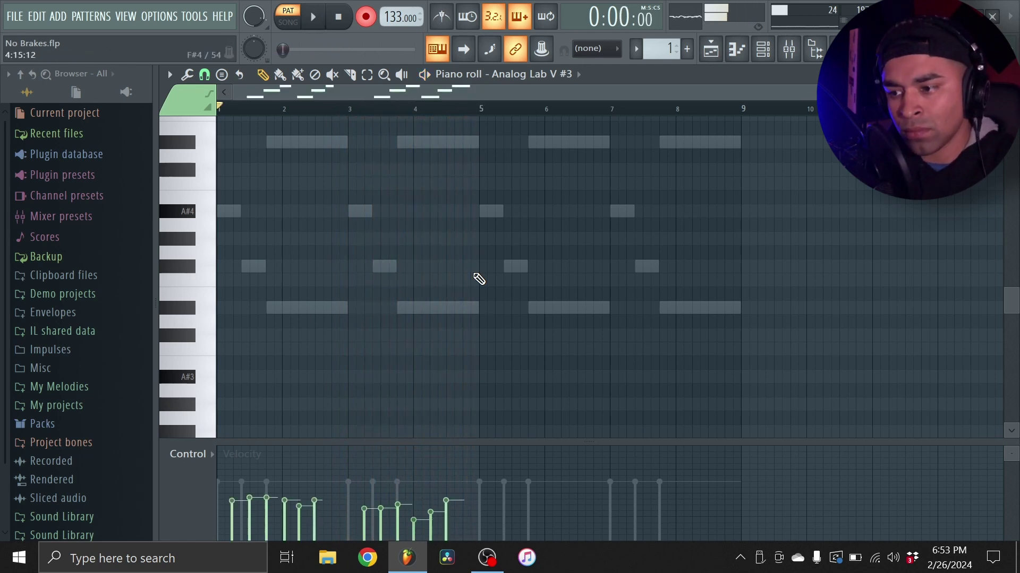
Step: Quantize the recorded bell notes, keep only the first six-note phrase, and play it back
scroll(452, 305, "down", 1)
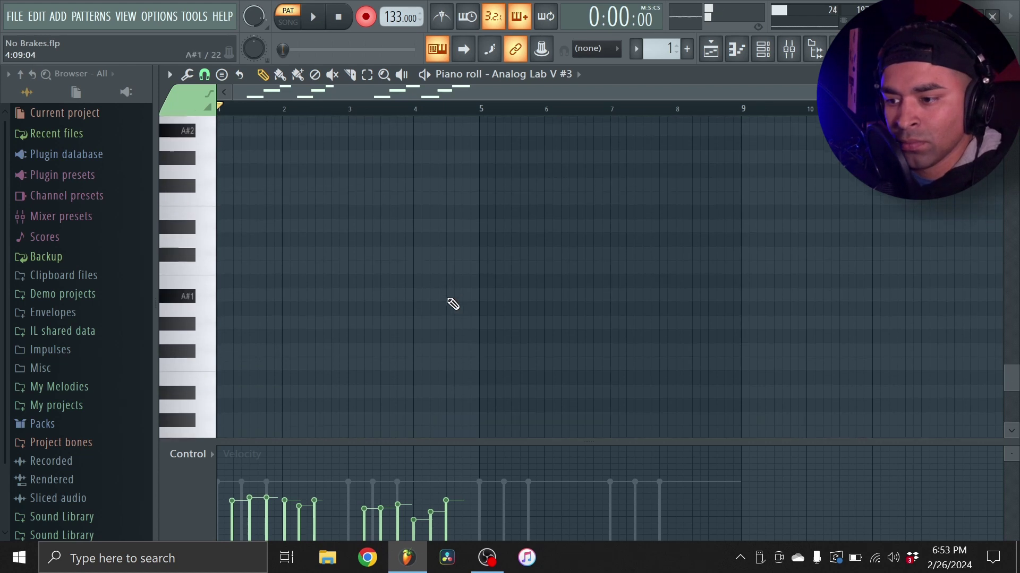
scroll(457, 298, "up", 6)
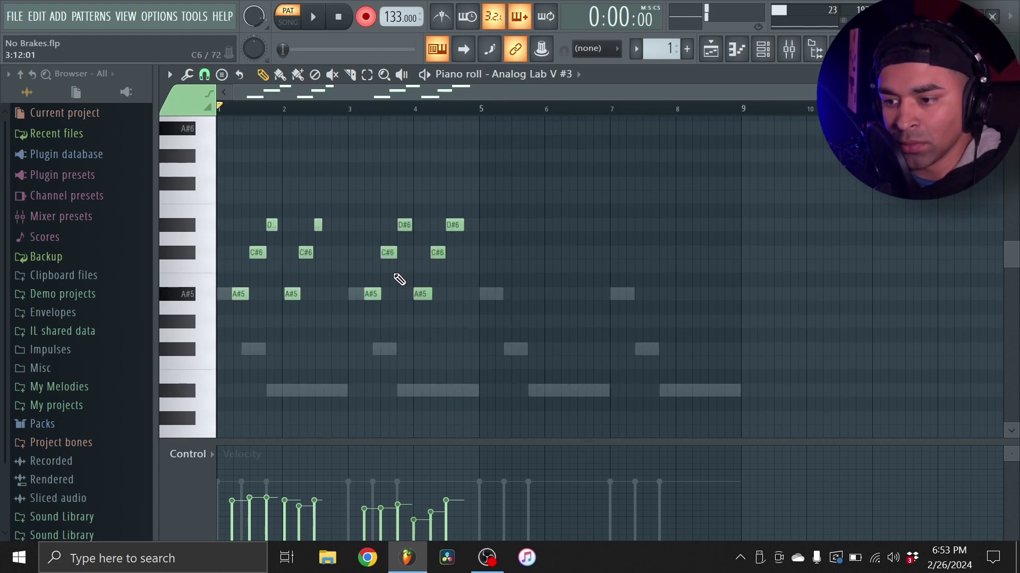
scroll(468, 279, "up", 2)
key("ctrl+a")
key("ctrl+q")
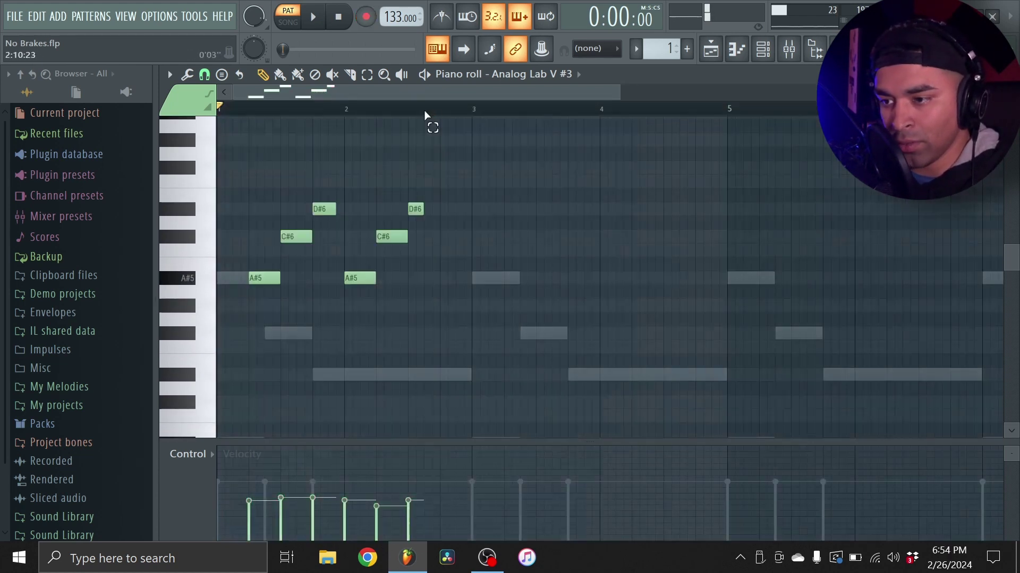
key("ctrl+d")
key("space")
Step: Duplicate the six-note bell phrase so it repeats every two bars through bar 8
scroll(451, 257, "down", 3)
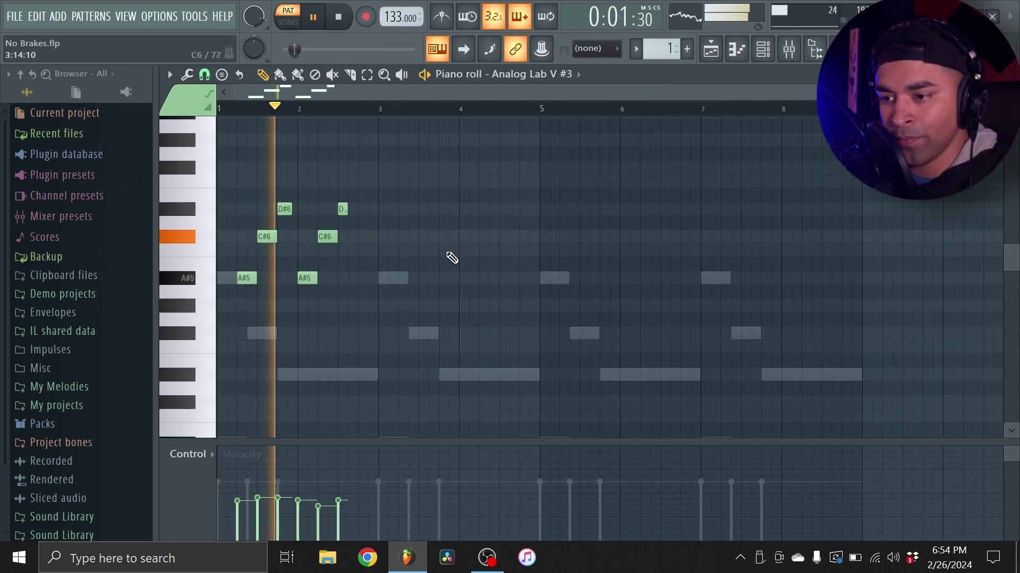
left_click_drag(391, 325, 296, 223)
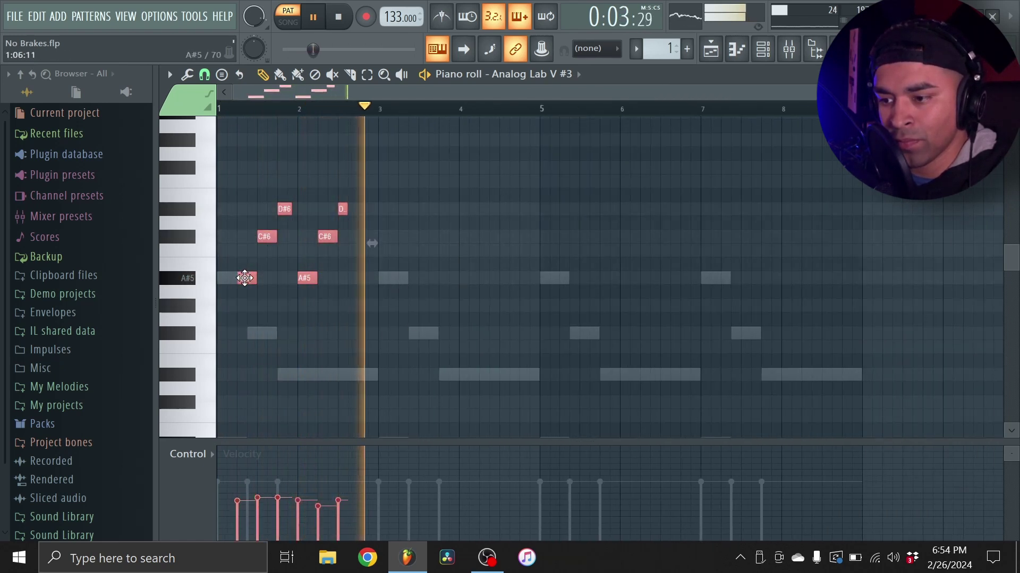
left_click_drag(246, 277, 405, 277)
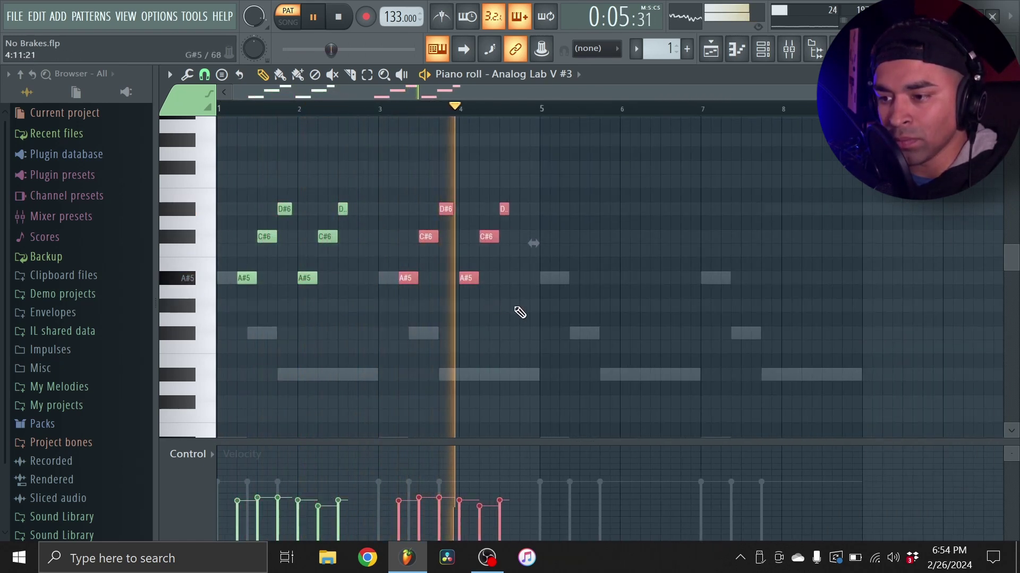
left_click_drag(546, 310, 230, 188)
left_click_drag(239, 277, 561, 273)
left_click(561, 111, "ctrl")
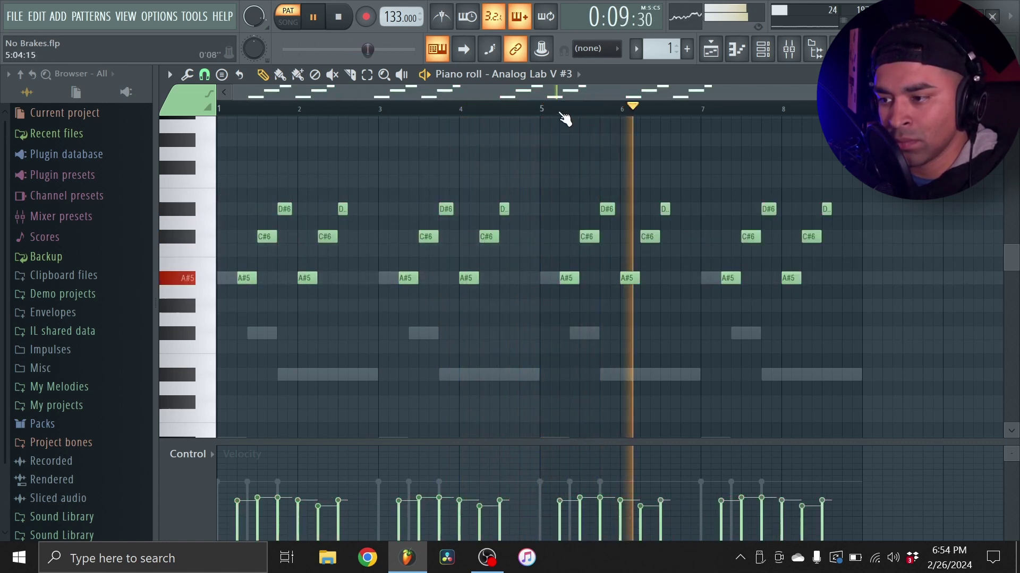
Step: Raise the two D#6 notes of the last bell phrase, starting in bar 7, to F#6
scroll(640, 171, "down", 1)
scroll(637, 168, "down", 1)
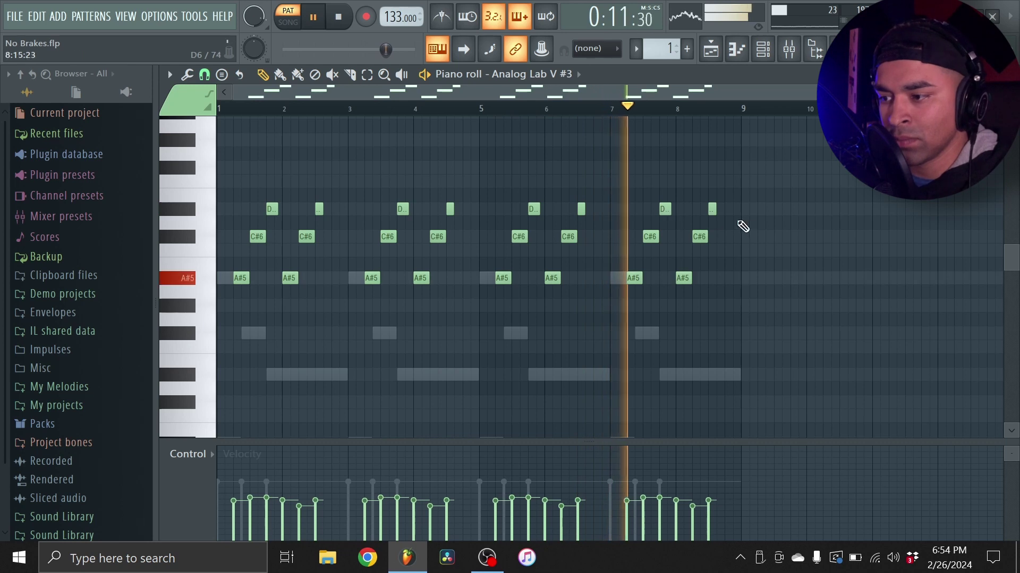
left_click_drag(739, 221, 643, 198)
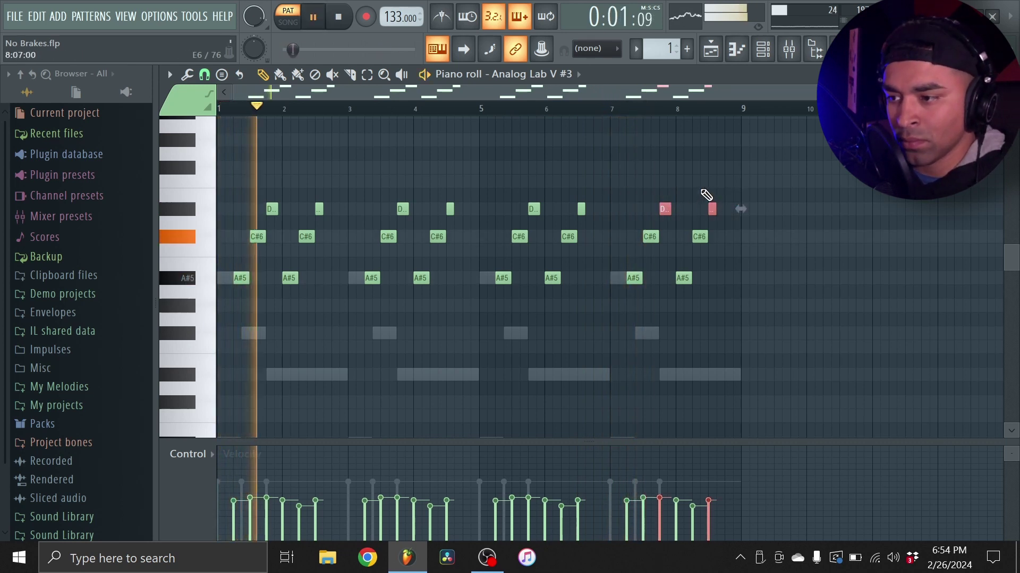
left_click(616, 110)
left_click(607, 110)
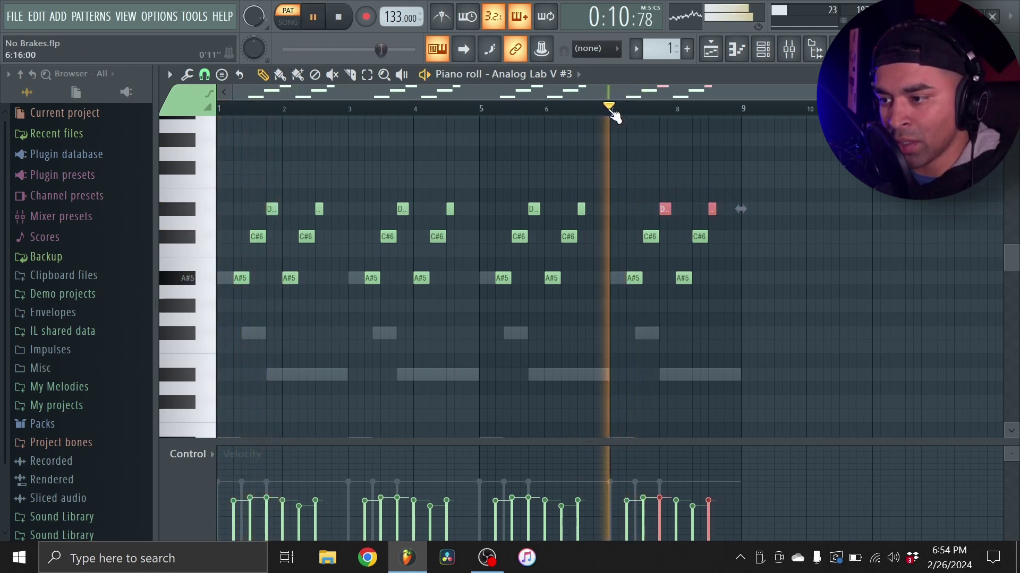
left_click(618, 112)
left_click(616, 112)
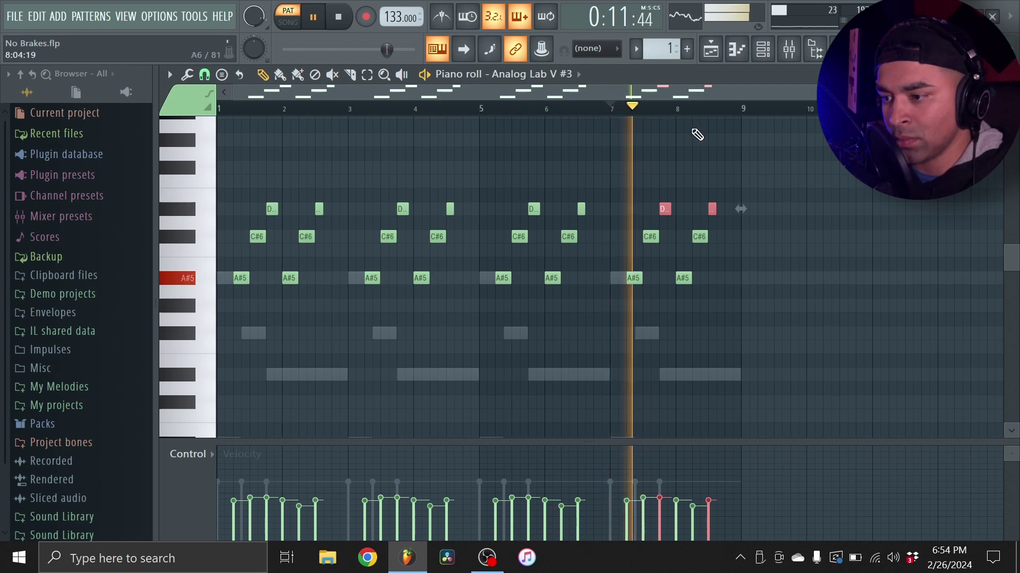
key("space")
key("space")
key("Up")
key("Up")
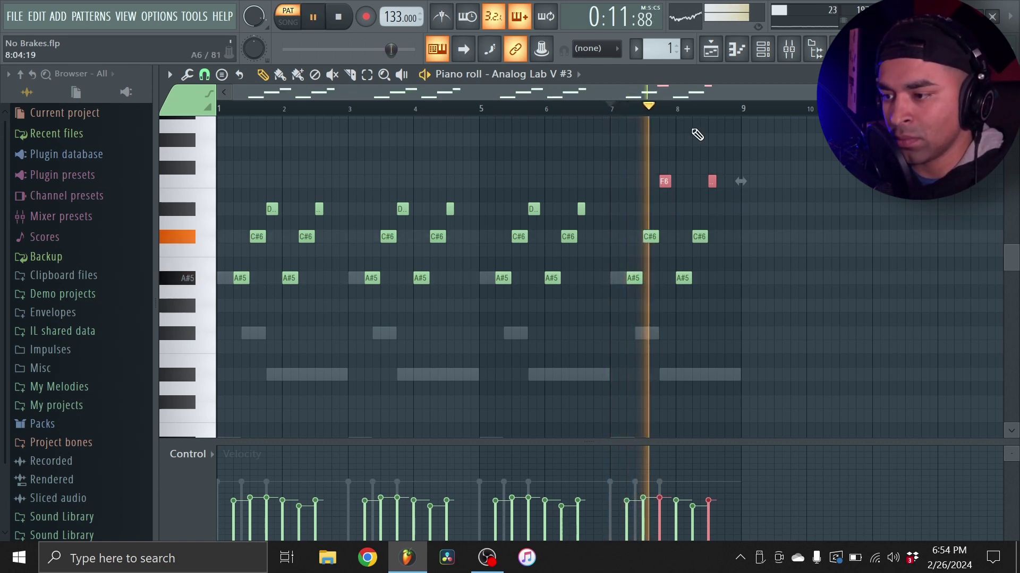
key("Up")
key("space")
key("space")
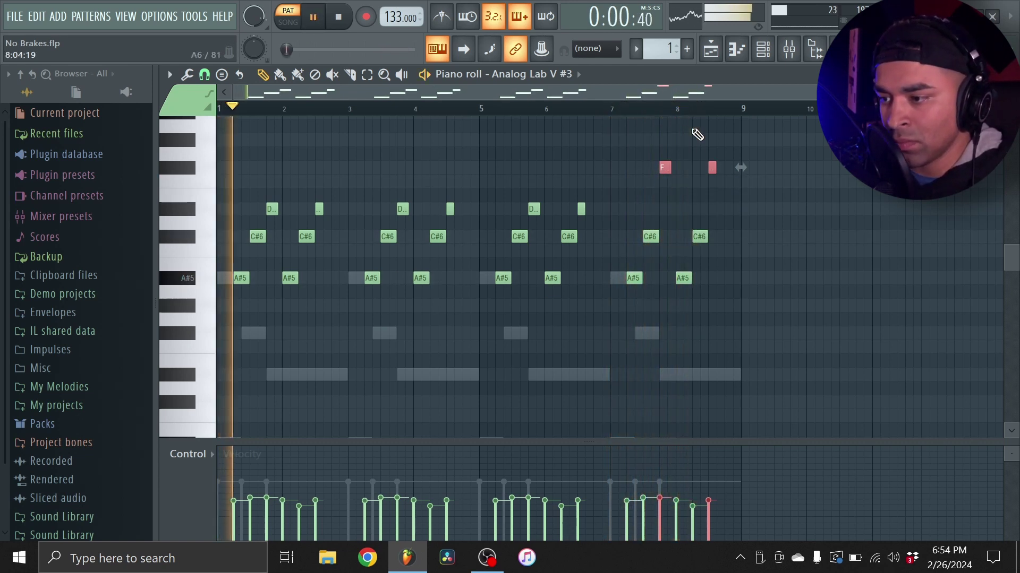
Step: Replay the last bell phrase and lower its final F#6 note to F6
left_click(611, 110)
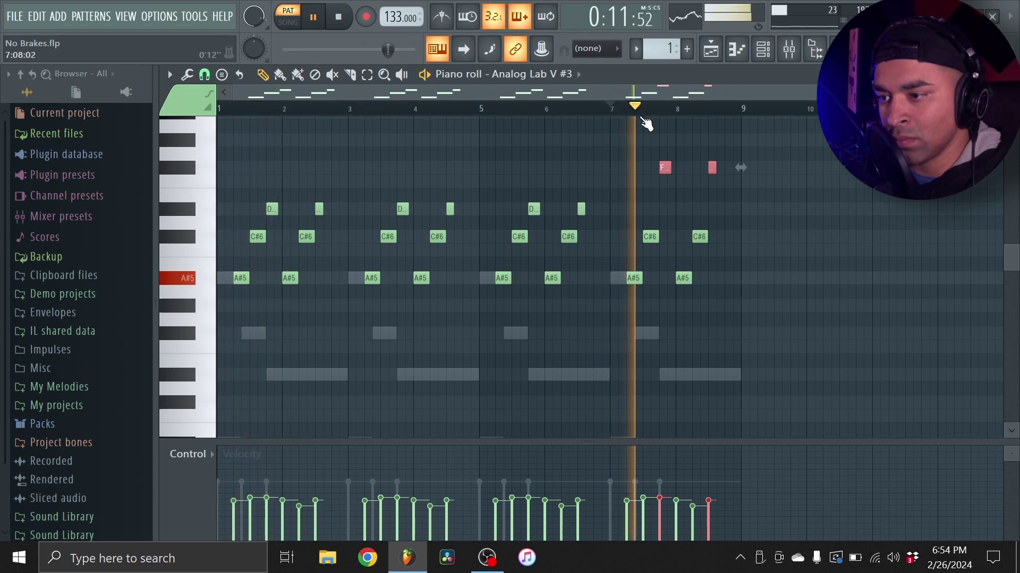
left_click(661, 114, "ctrl")
scroll(691, 161, "up", 4, "ctrl")
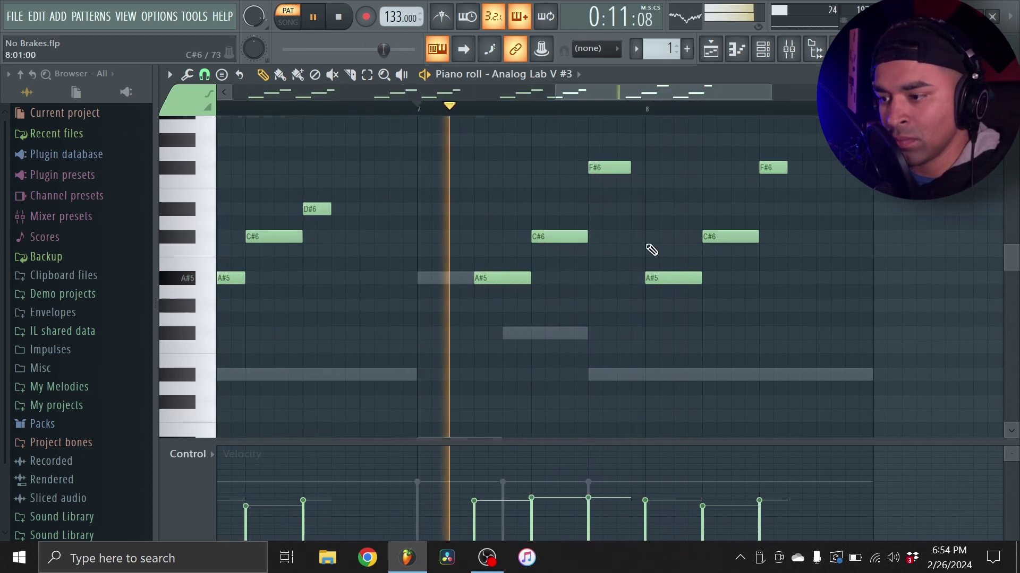
left_click_drag(660, 279, 685, 279)
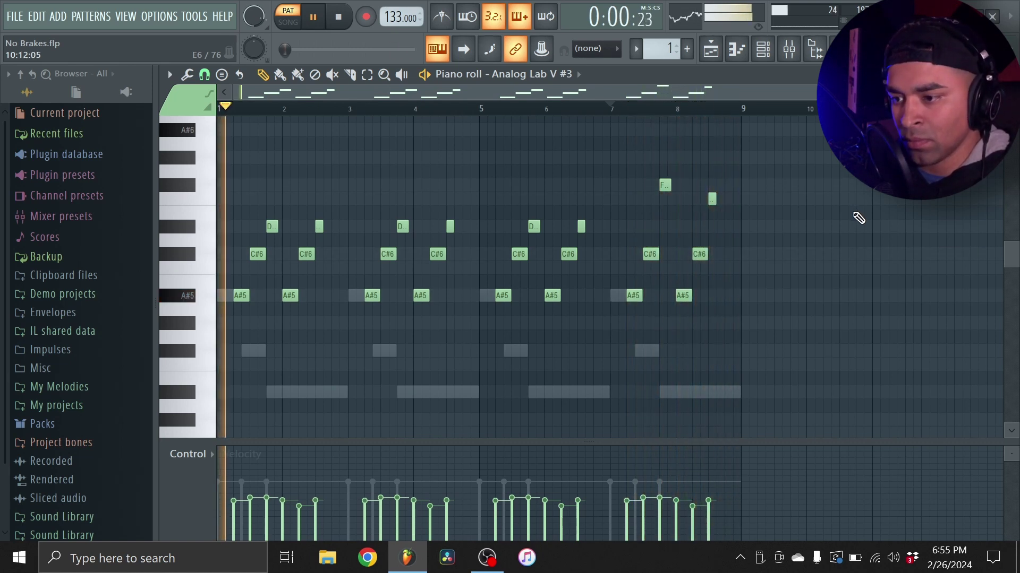
Step: Route the Analog Lab V #3 channel to mixer track 3
left_click(743, 53)
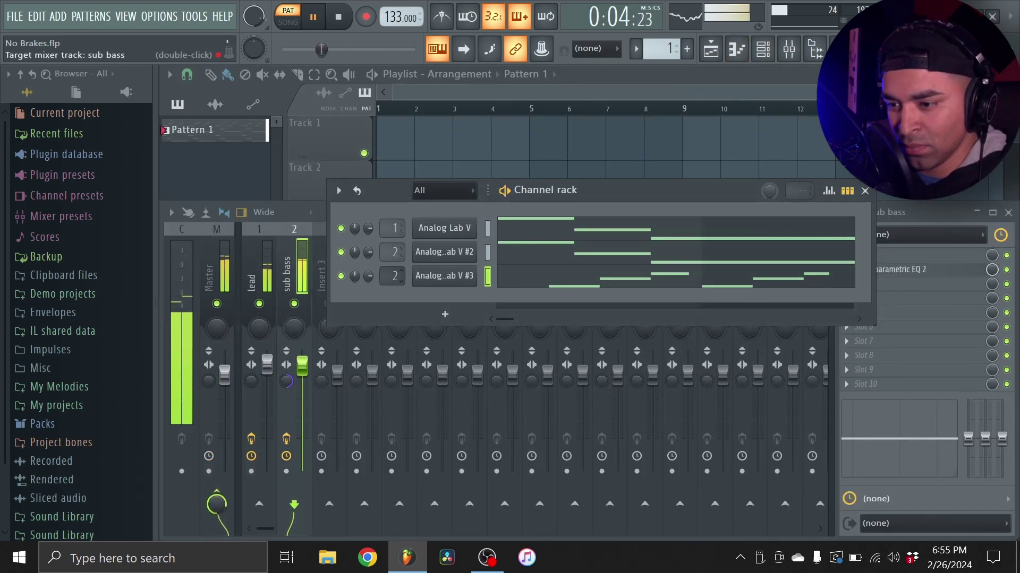
left_click(318, 243)
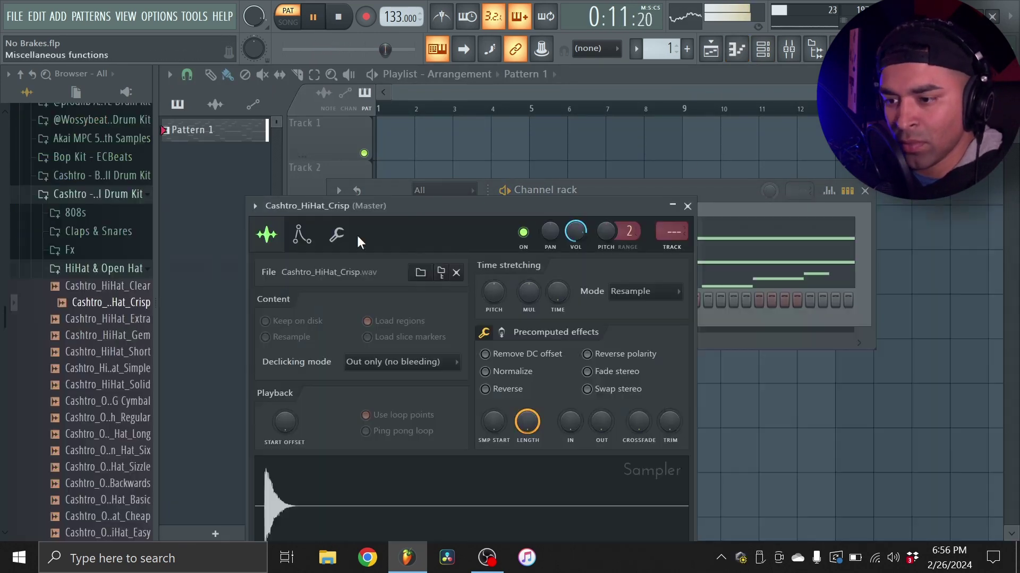
Step: Close the Cashtro_HiHat_Crisp sampler settings and fill every second step of its channel
left_click(687, 206)
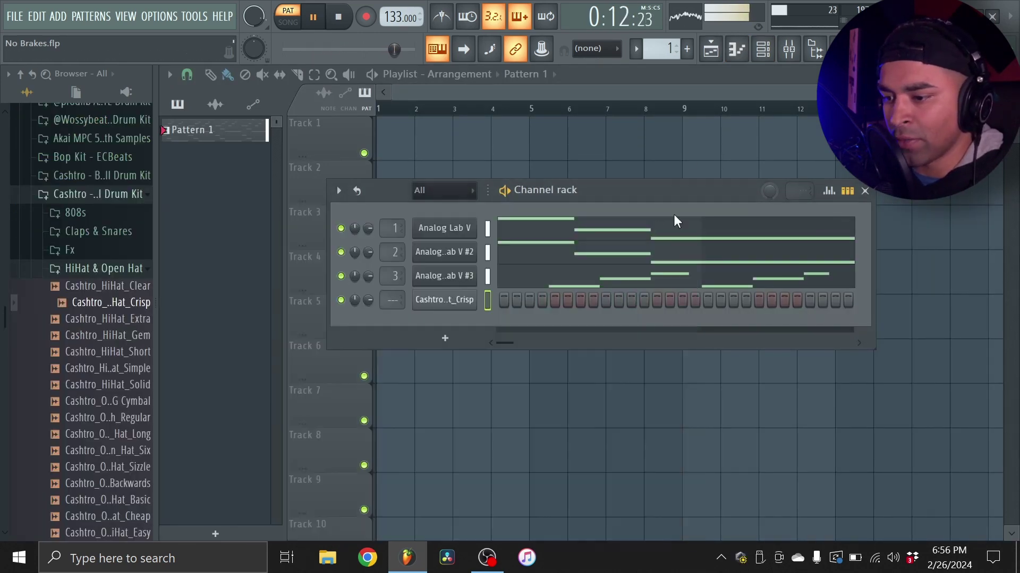
right_click(462, 305)
left_click(658, 343)
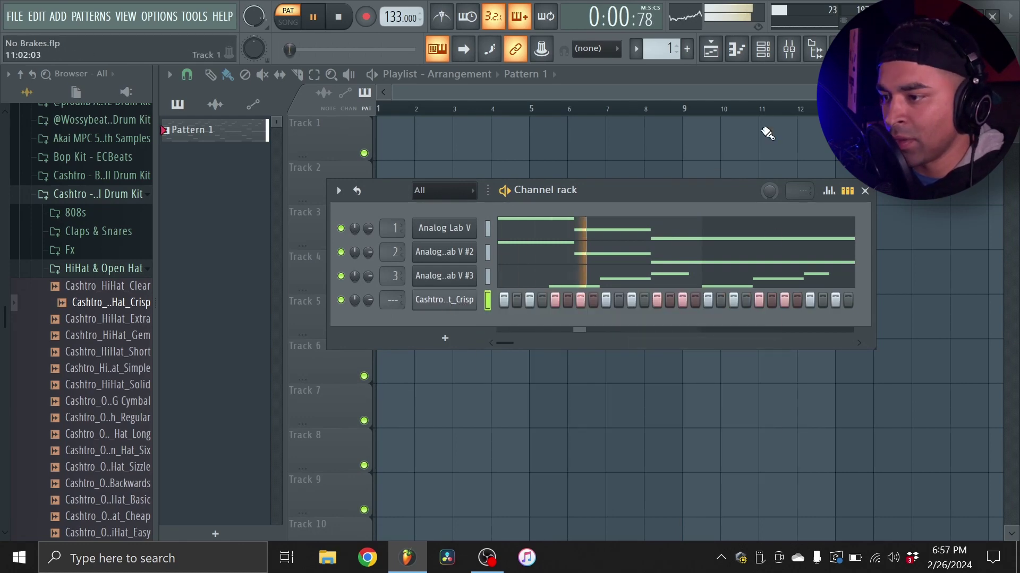
Step: Open the hi-hat pattern in the piano roll and delete the second single F#4 hit before the roll in bar 4
left_click(747, 50)
scroll(250, 345, "up", 3)
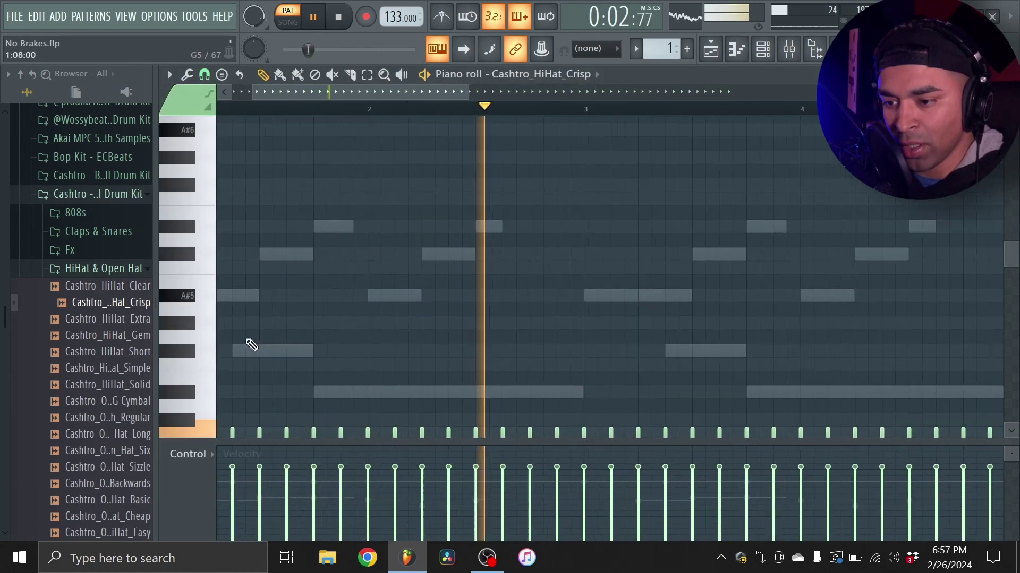
scroll(246, 307, "up", 3)
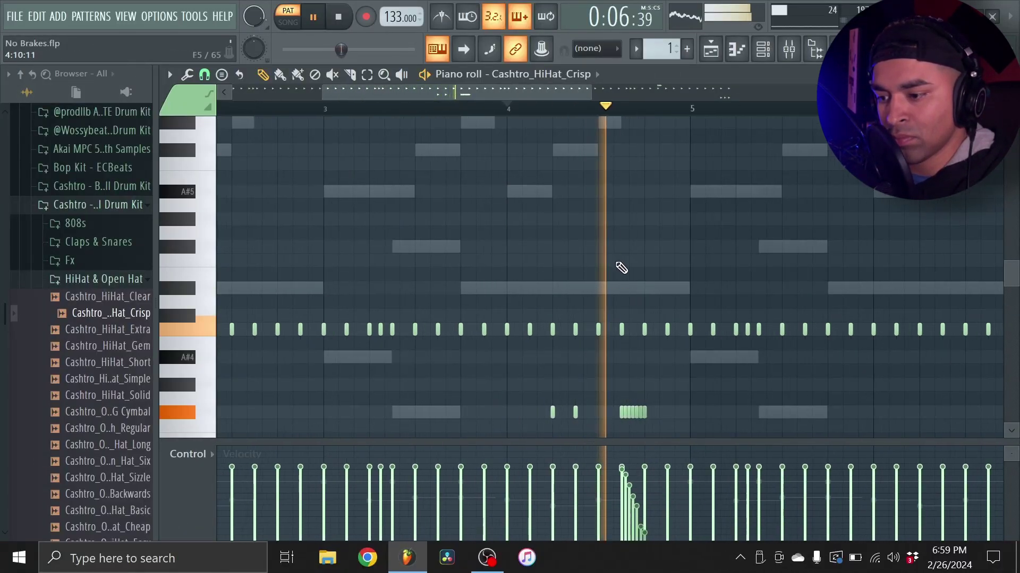
left_click(573, 412)
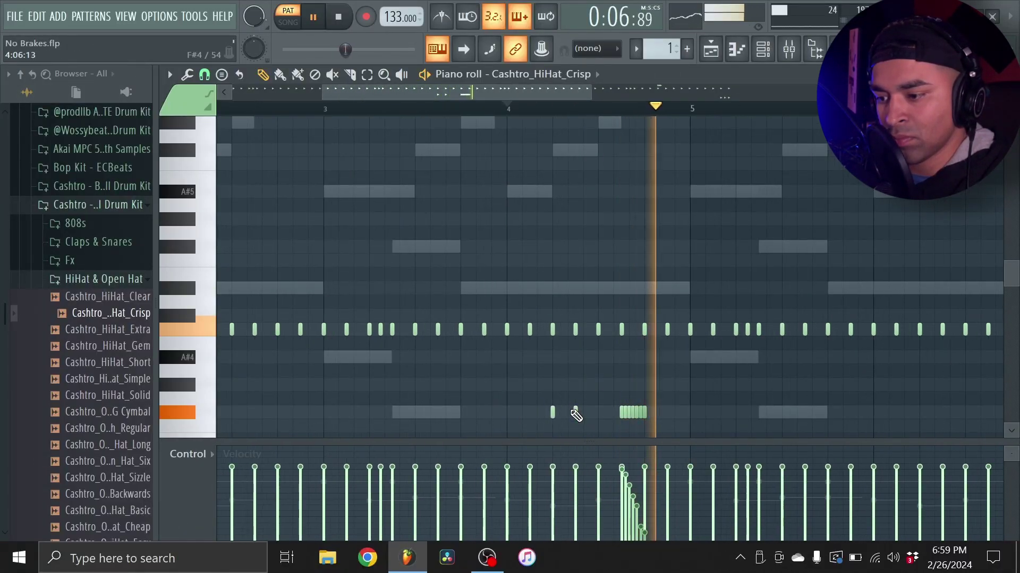
left_click(579, 412)
right_click(575, 412)
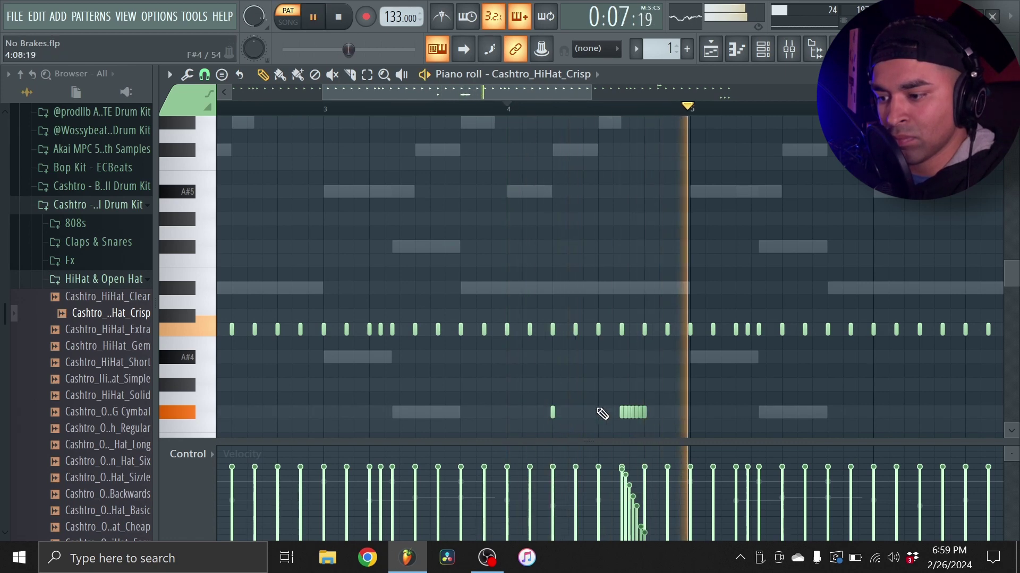
Step: Add a single F#4 hi-hat hit at step 5 of bar 8
scroll(808, 329, "down", 1)
scroll(808, 357, "down", 1)
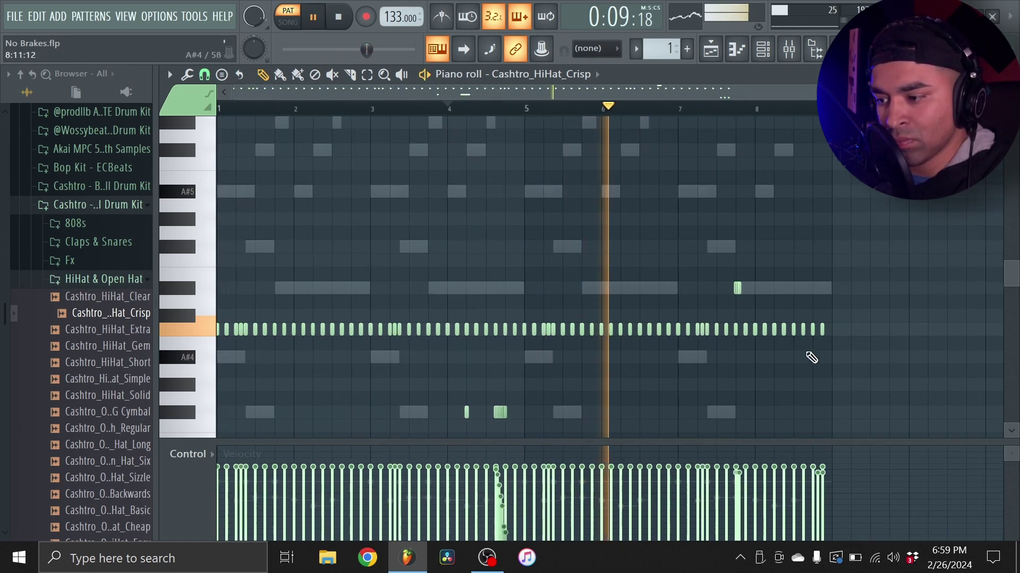
scroll(807, 387, "up", 2)
scroll(754, 385, "down", 1)
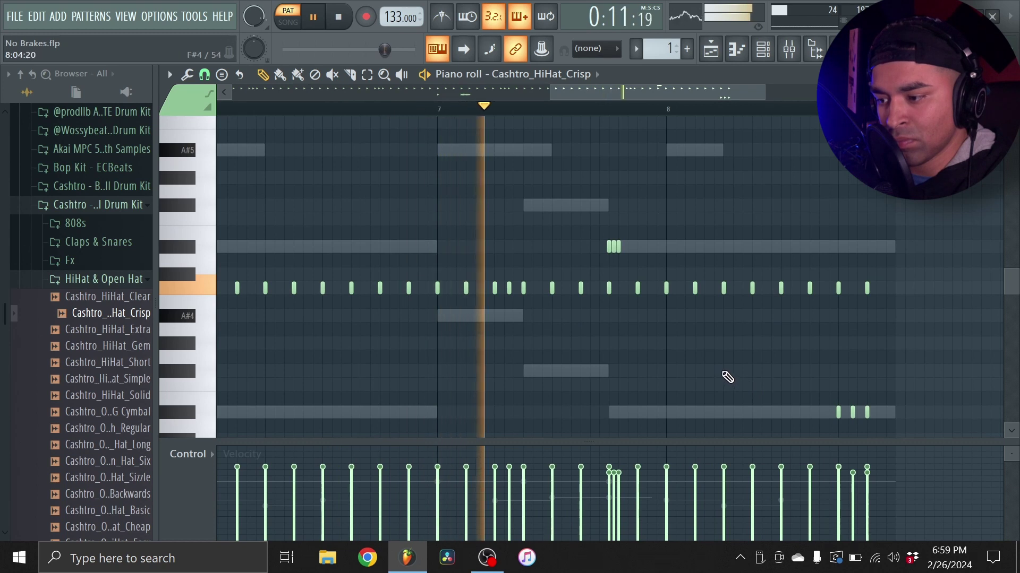
scroll(776, 330, "down", 2)
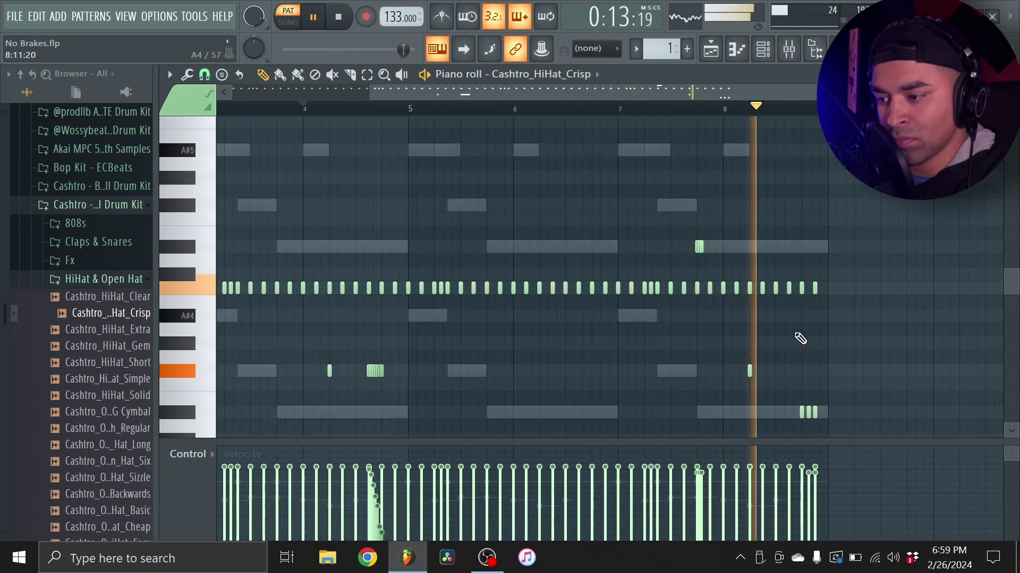
scroll(775, 358, "up", 2)
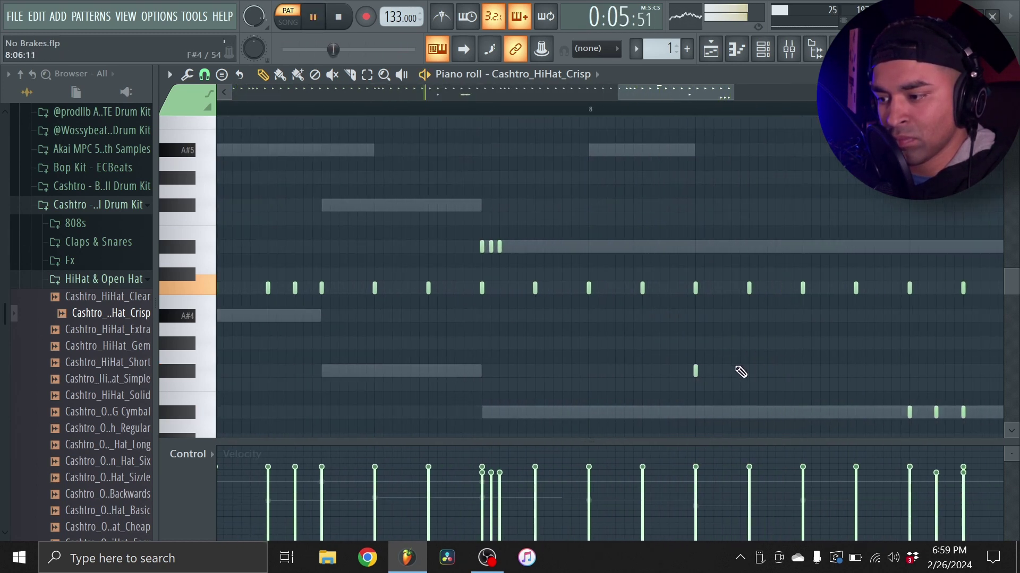
Step: Lower the velocities of the first two D#5 hi-hat hits late in bar 7 so the three hits rise in volume
scroll(738, 373, "down", 3)
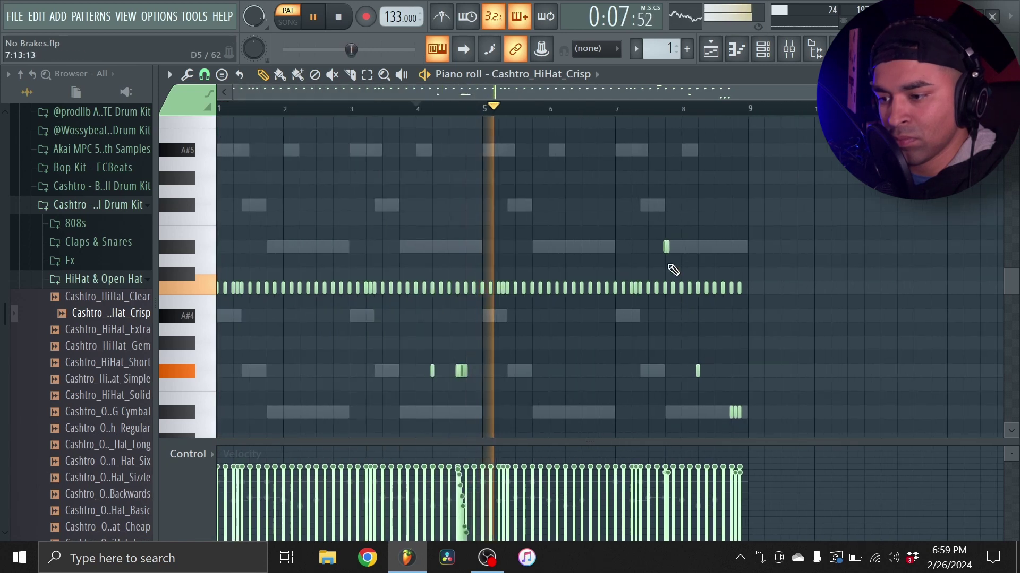
scroll(679, 221, "up", 5)
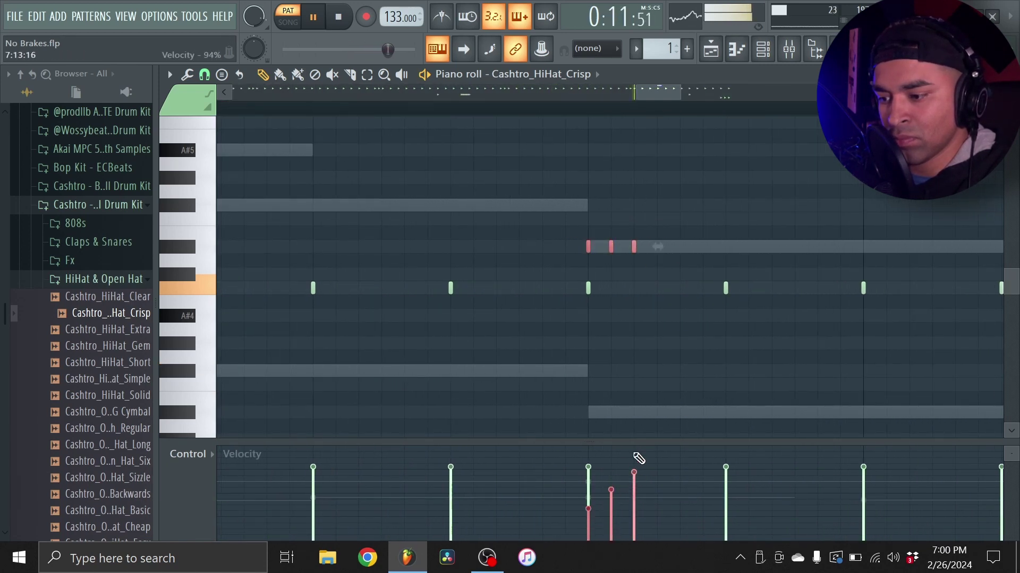
scroll(662, 226, "down", 3)
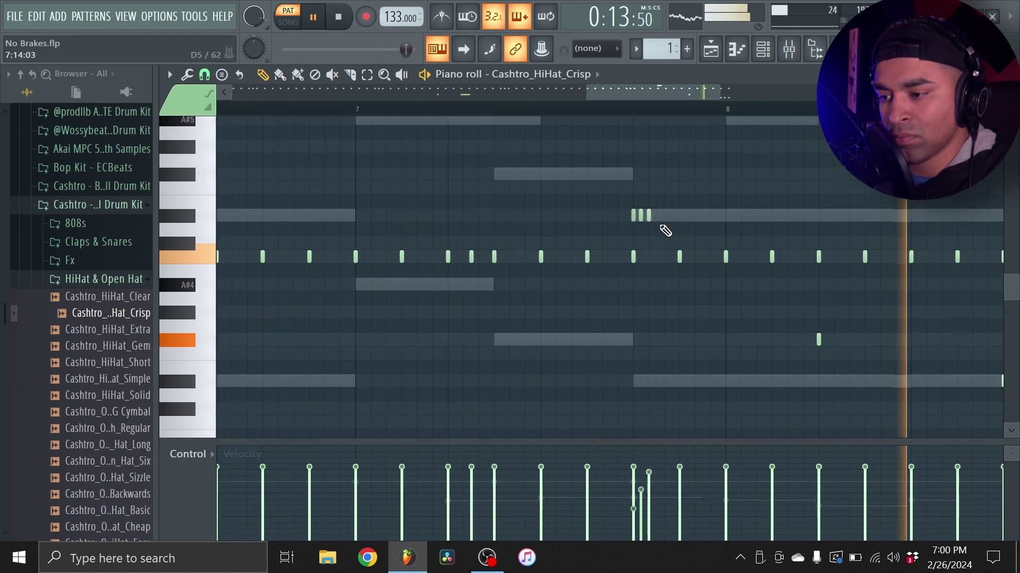
scroll(665, 230, "down", 3)
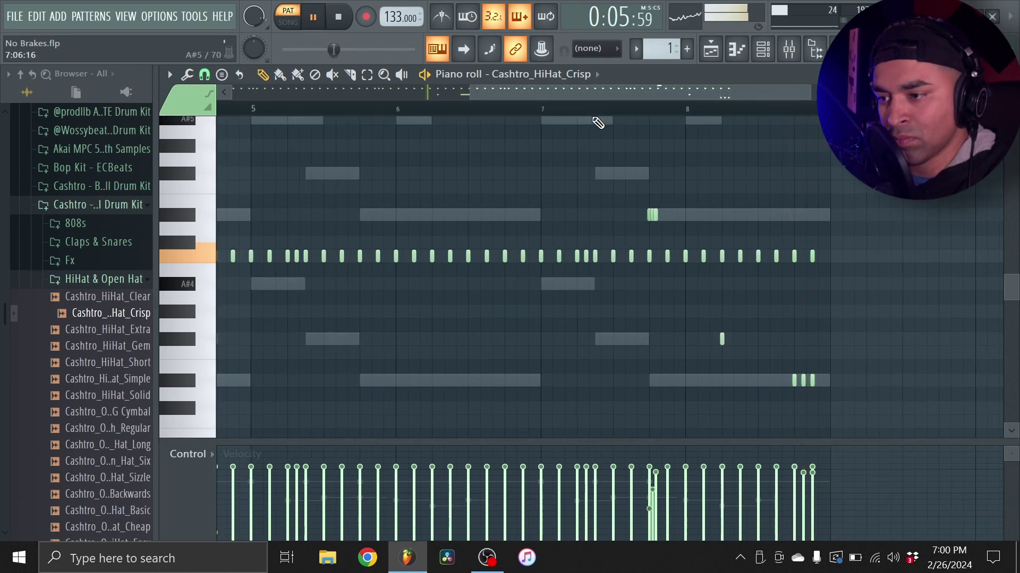
Step: Try a second F#4 hi-hat hit at step 6 of bar 8, replacing it with one at step 9
scroll(722, 298, "up", 3)
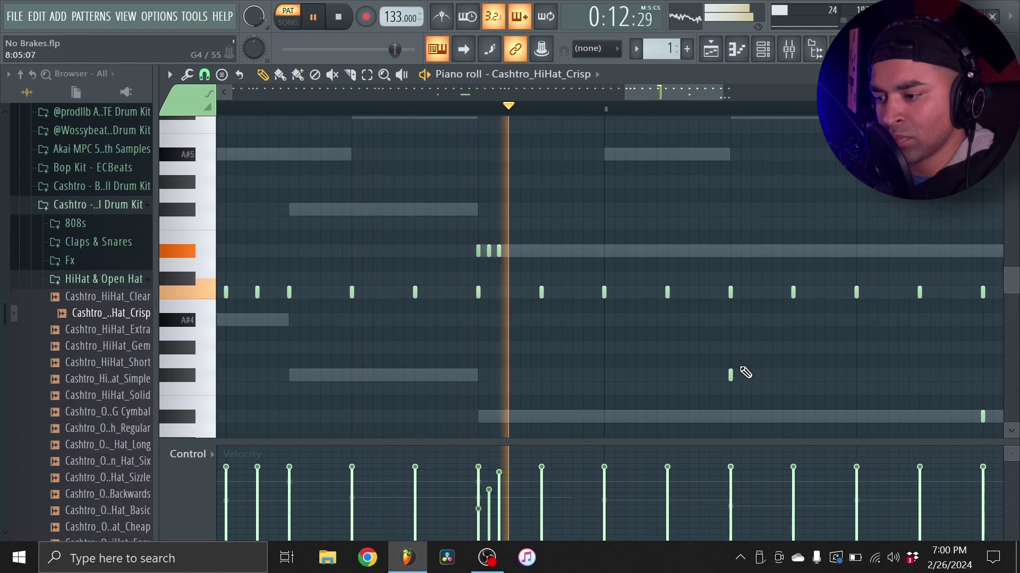
left_click(763, 376)
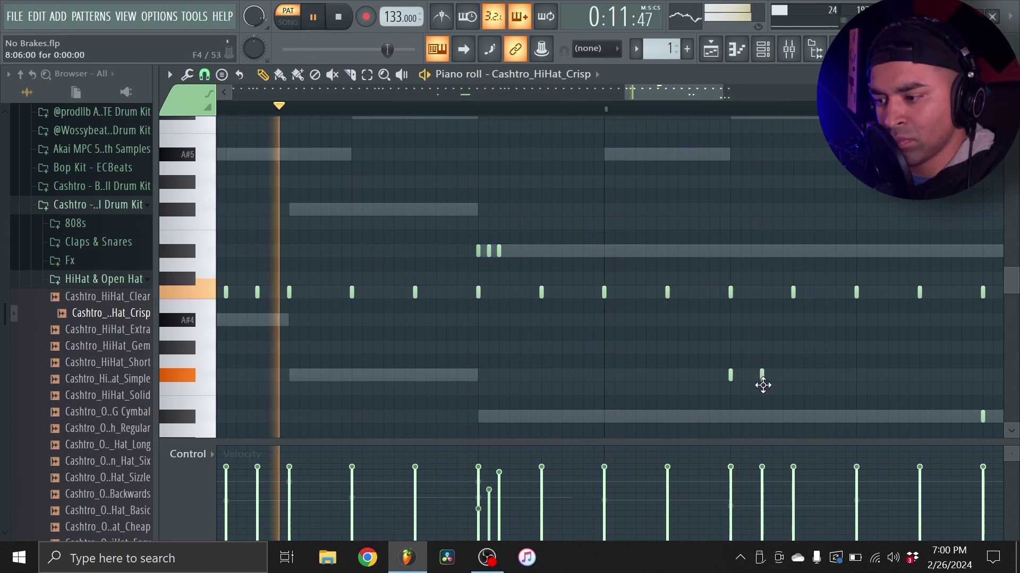
scroll(820, 350, "down", 3)
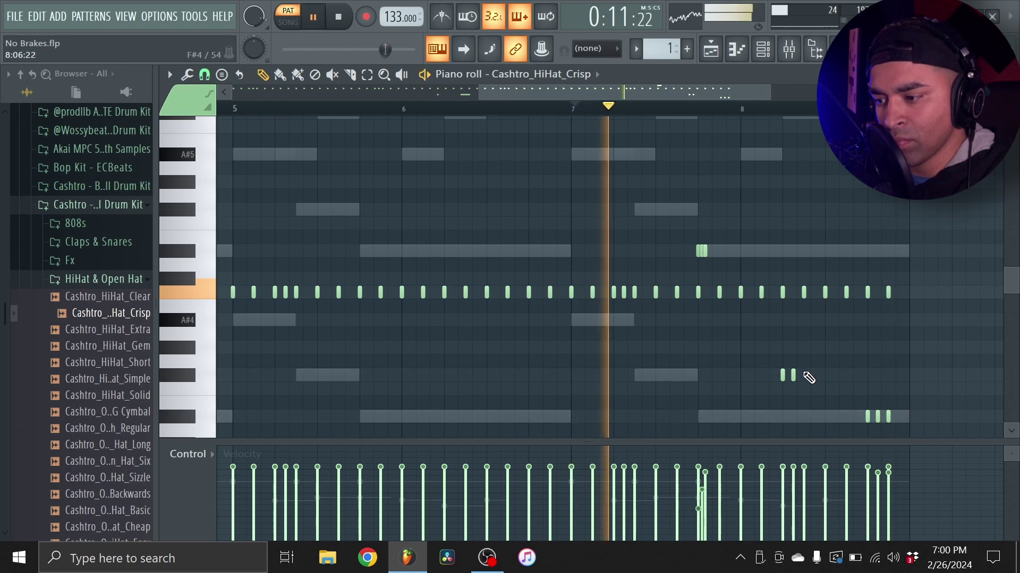
scroll(808, 377, "up", 3)
right_click(764, 395)
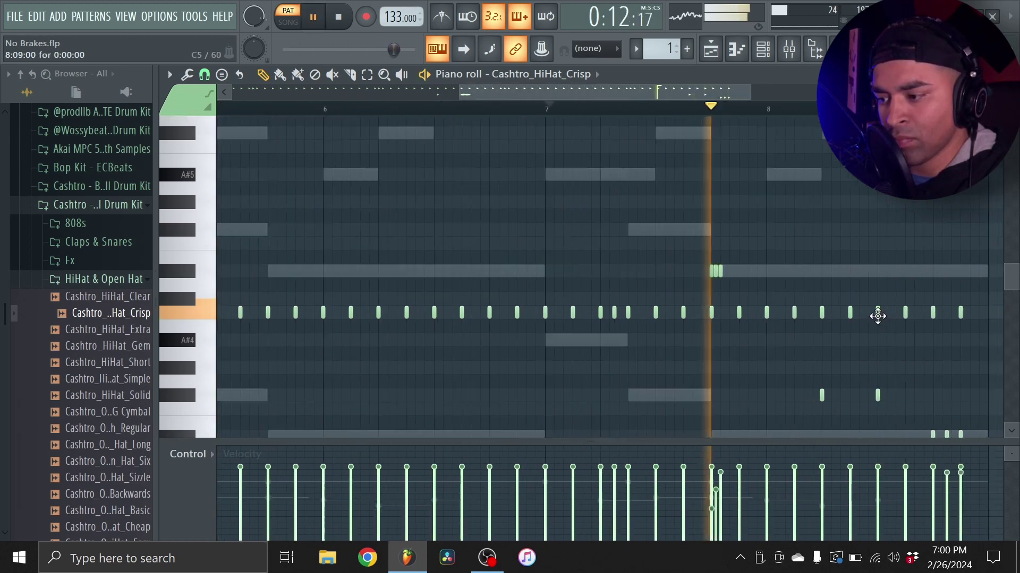
Step: Reposition the second F#4 hi-hat hit of bar 8 at step 11
scroll(876, 313, "down", 5)
scroll(899, 342, "down", 3)
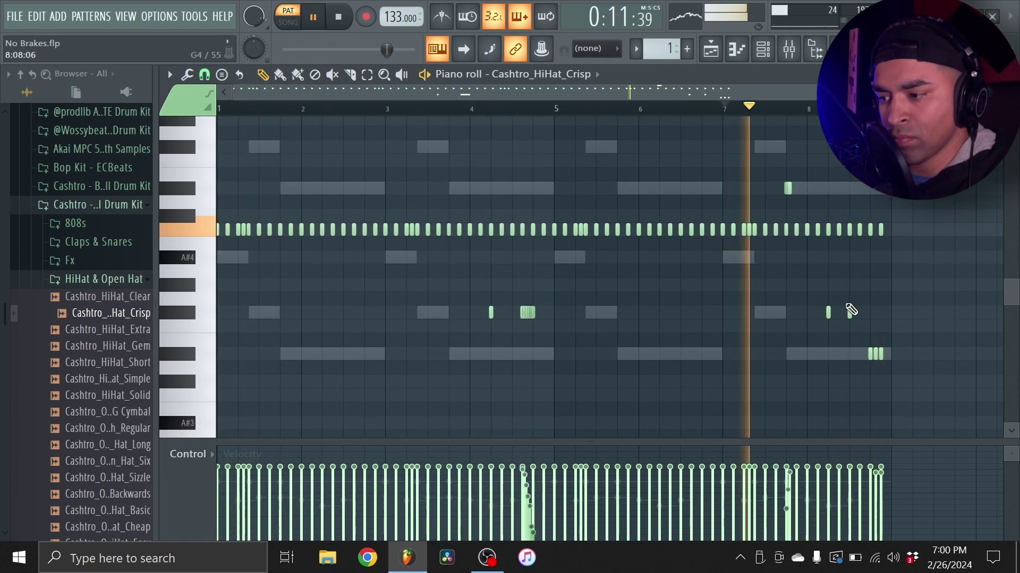
scroll(838, 319, "up", 4)
left_click(839, 346)
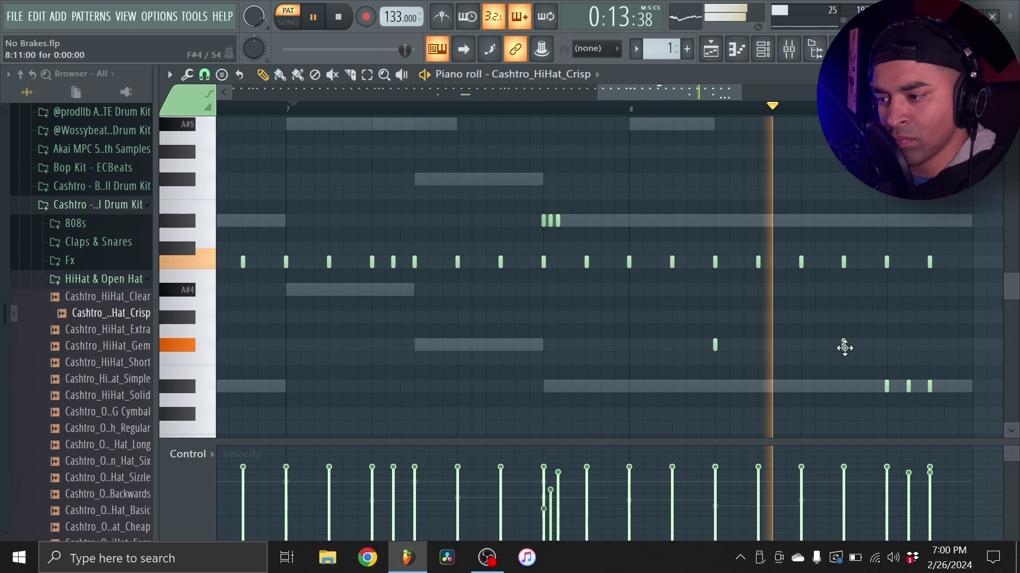
scroll(890, 344, "down", 3)
scroll(890, 344, "down", 2)
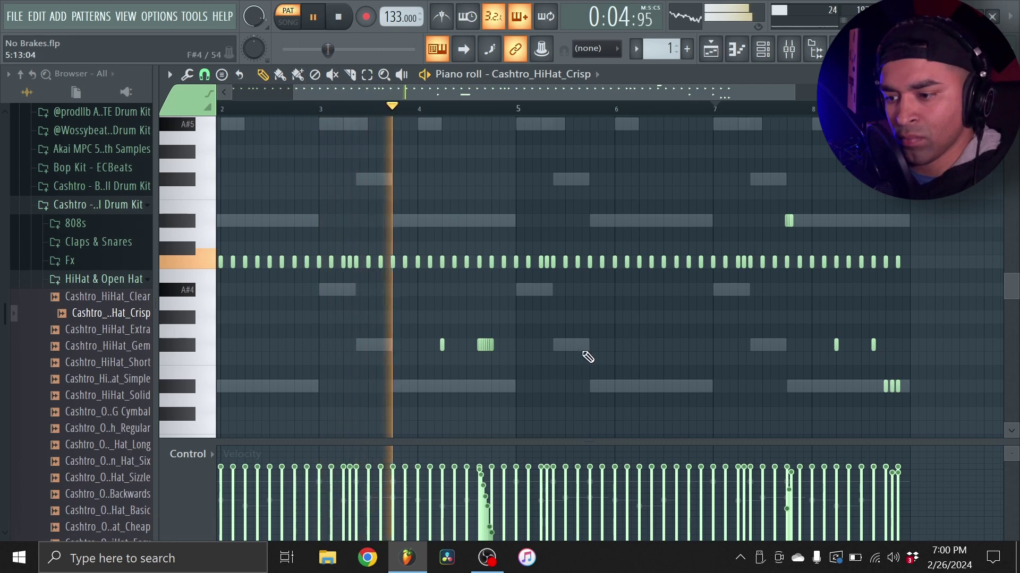
scroll(485, 342, "up", 4)
scroll(508, 318, "down", 4)
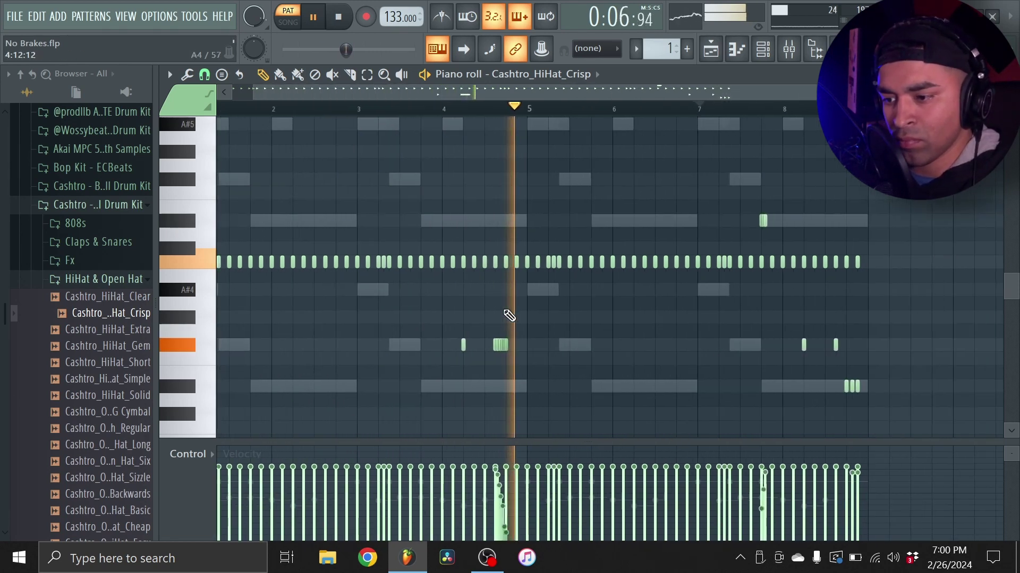
scroll(525, 332, "up", 4)
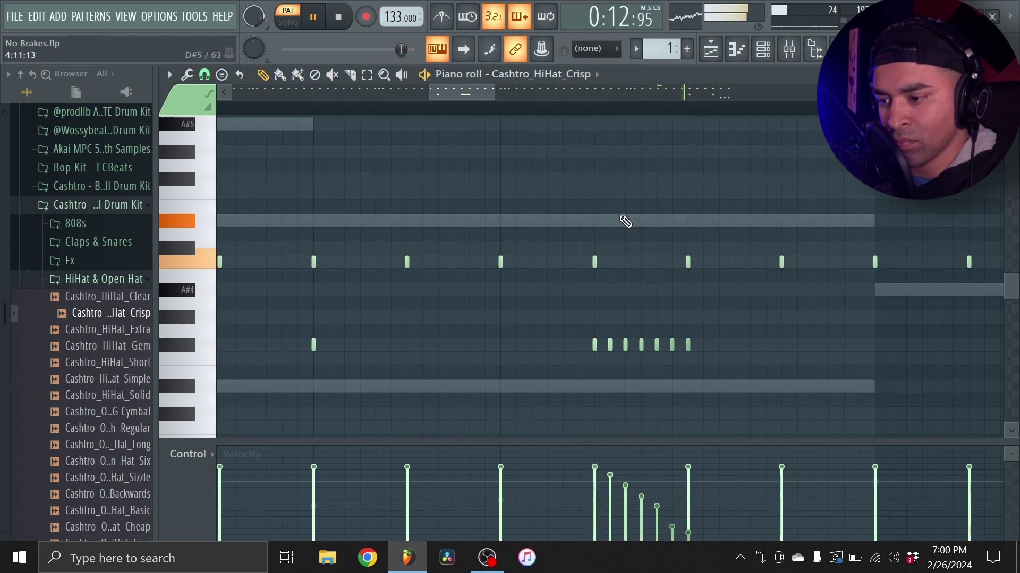
scroll(627, 222, "down", 5)
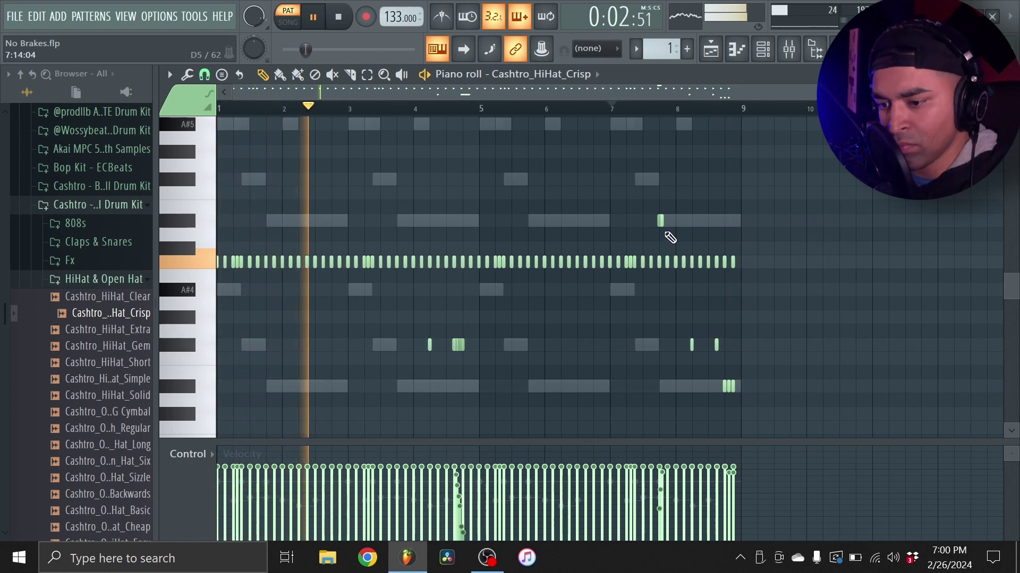
Step: Route the Cashtro_HiHat_Crisp channel to mixer track 4 and rename that track hh
key("F5")
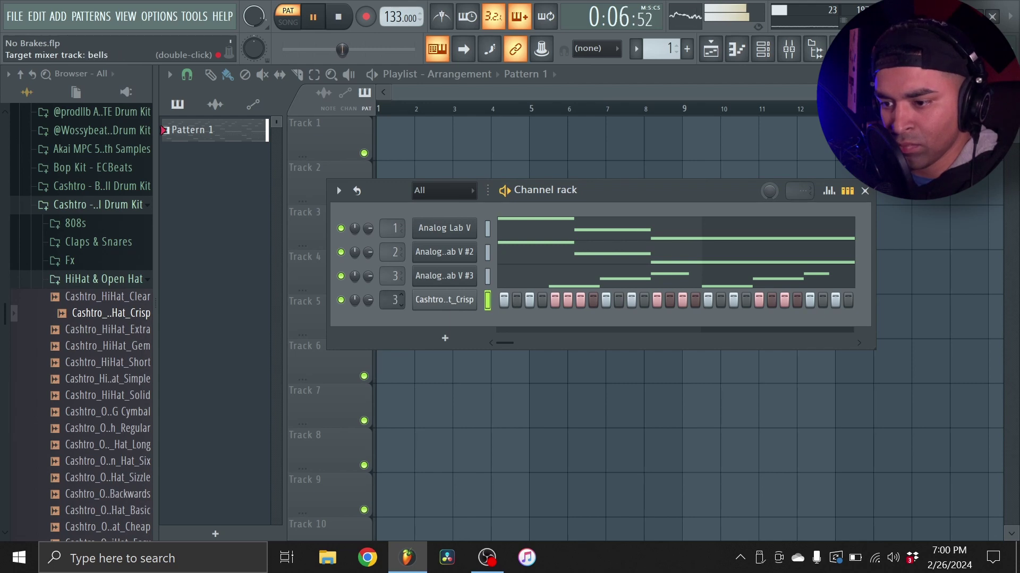
left_click(789, 49)
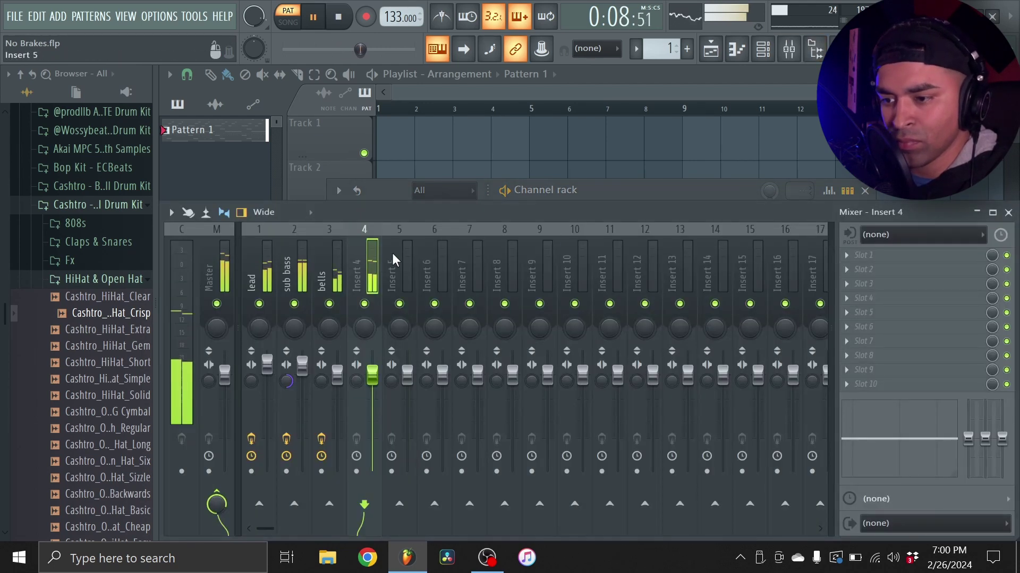
right_click(362, 254)
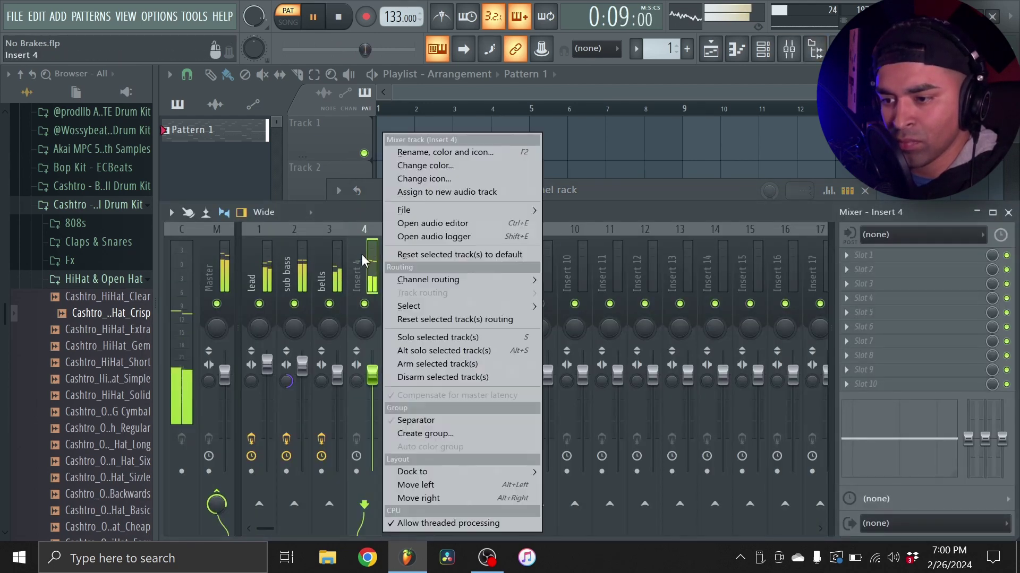
left_click(410, 153)
key("Return")
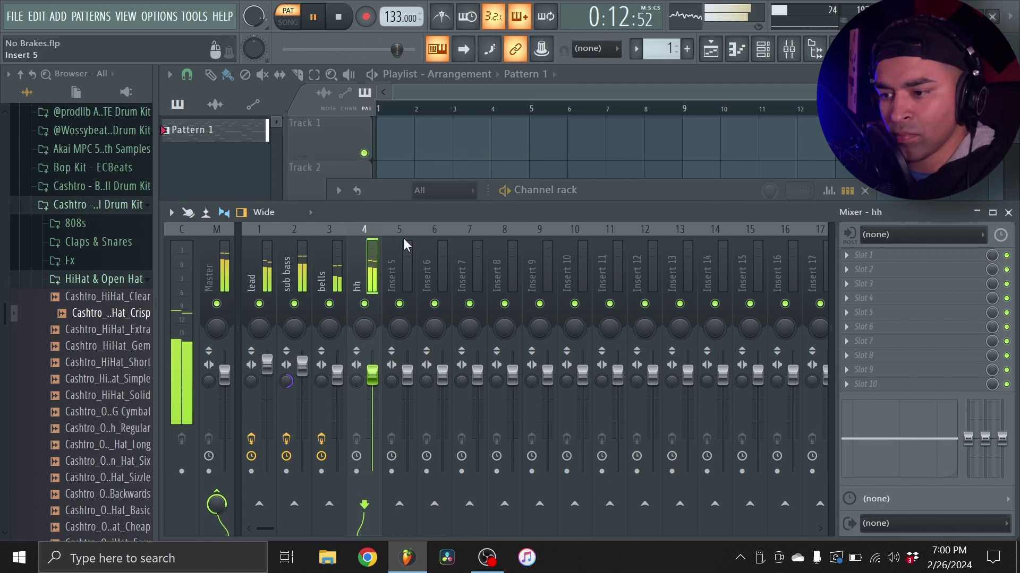
Step: Load Fruity Soft Clipper into slot 2 of the Master mixer track and close its window
left_click(229, 248)
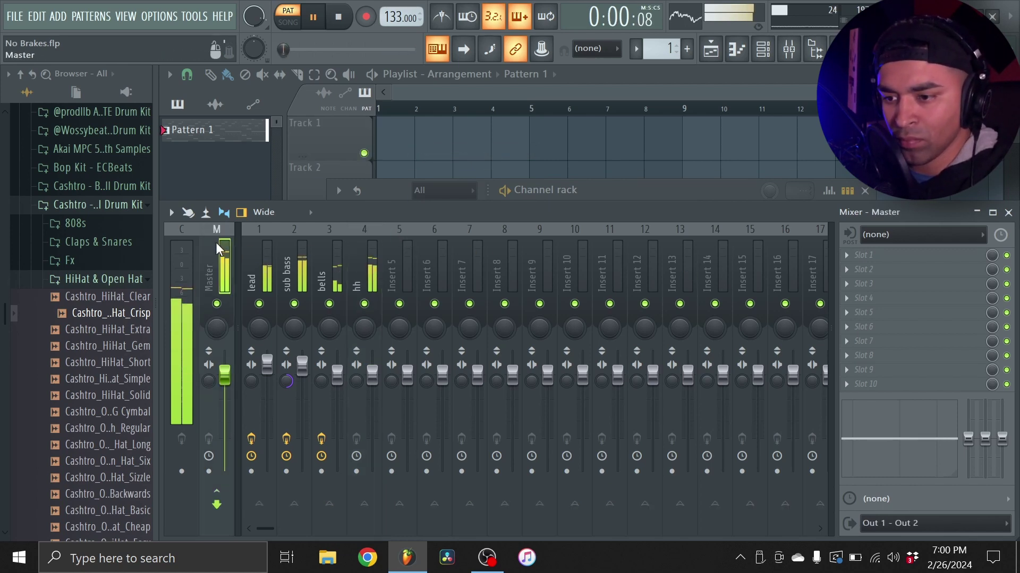
left_click(863, 269)
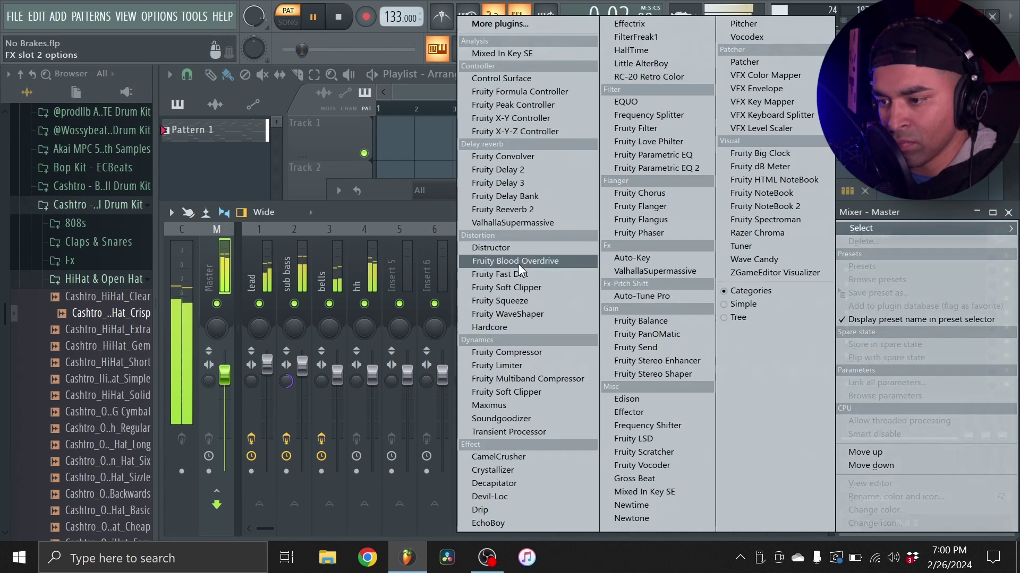
left_click(507, 288)
key("Escape")
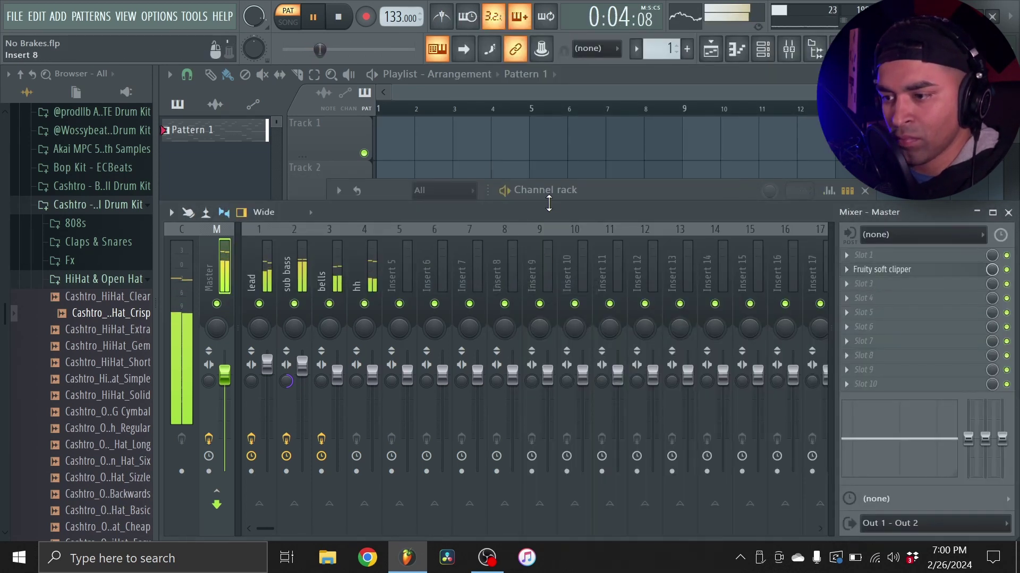
Step: Add the hop off a jet snare and snare [ wzy ] samples from the Claps & Snares folder as new channels
left_click(603, 196)
left_click(128, 283)
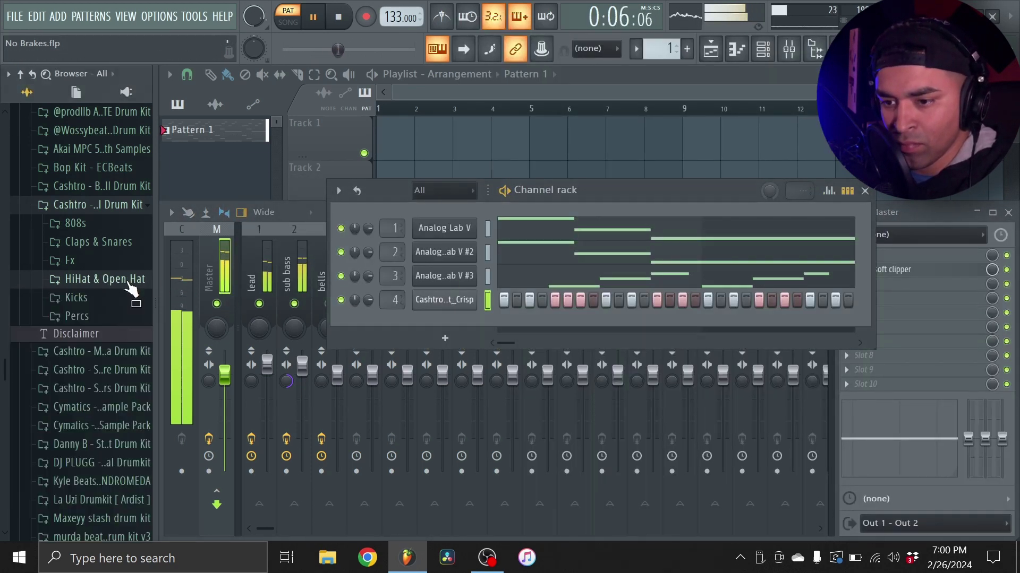
left_click(127, 245)
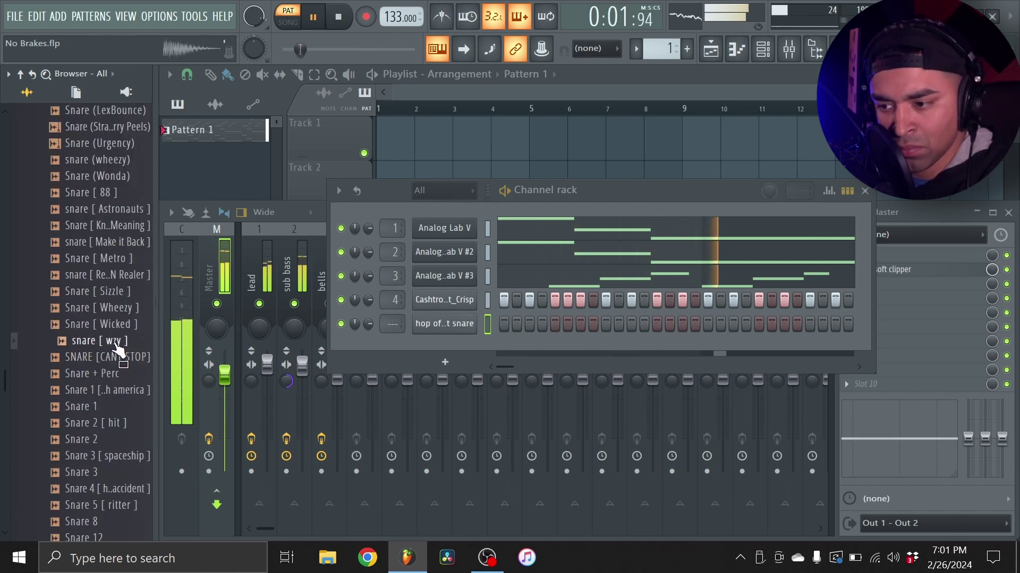
left_click_drag(455, 348, 548, 358)
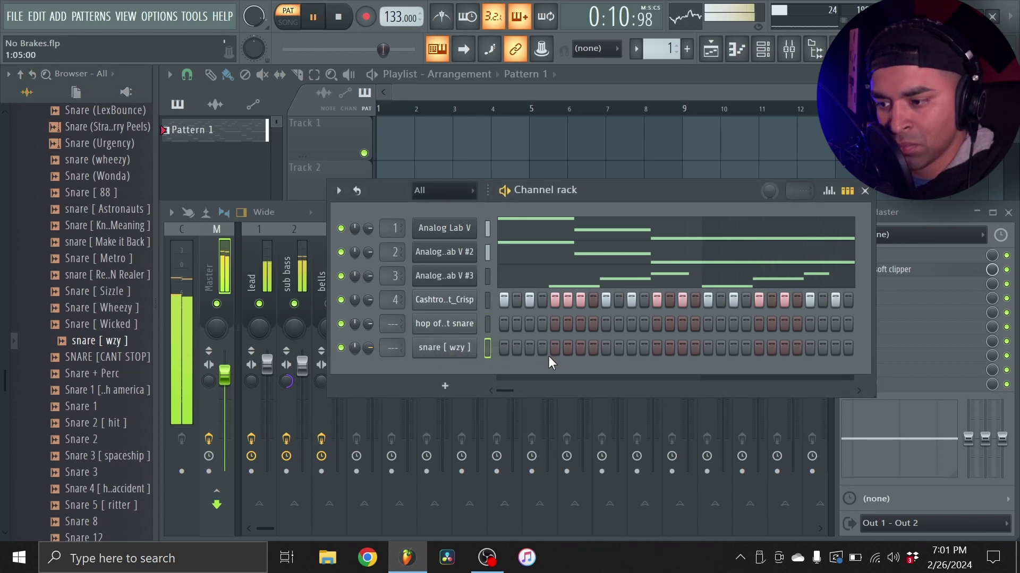
Step: Place snare [ wzy ] hits on steps 9 and 25, and try a hop off a jet snare hit on step 19
left_click(606, 347)
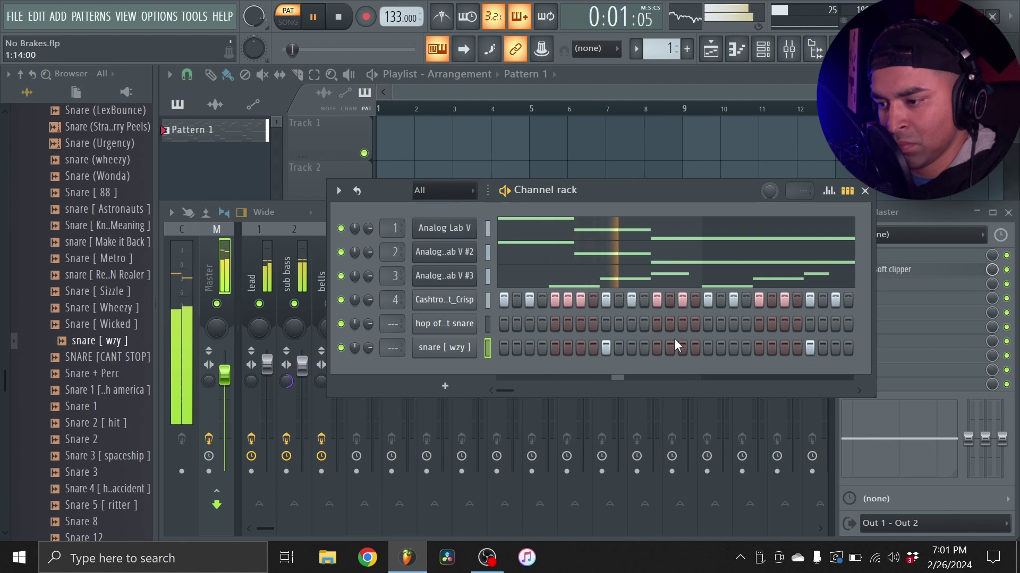
left_click(760, 324)
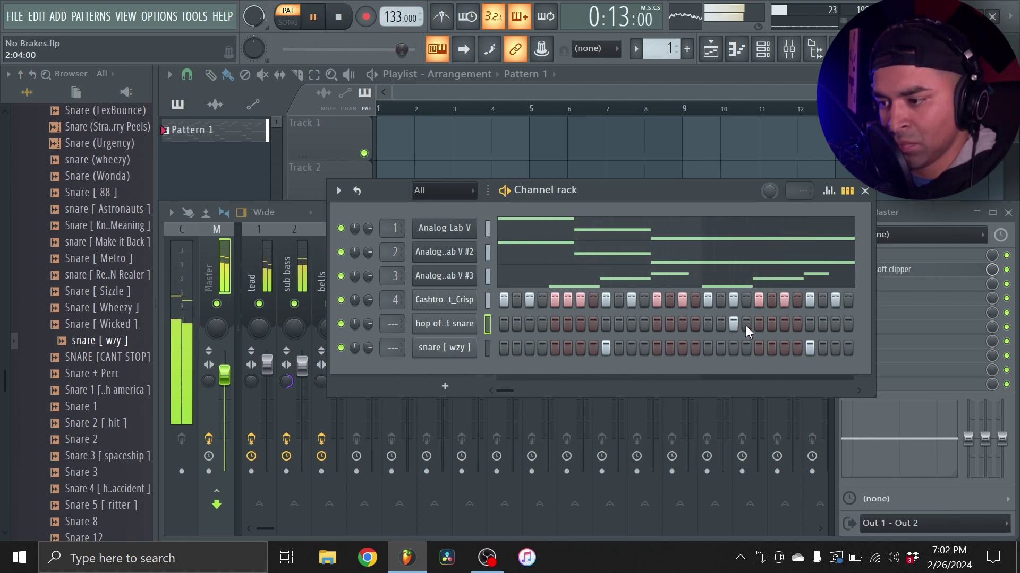
Step: Open the snare [ wzy ] channel in the piano roll and copy its two hits into bars 3 and 4
left_click(736, 49)
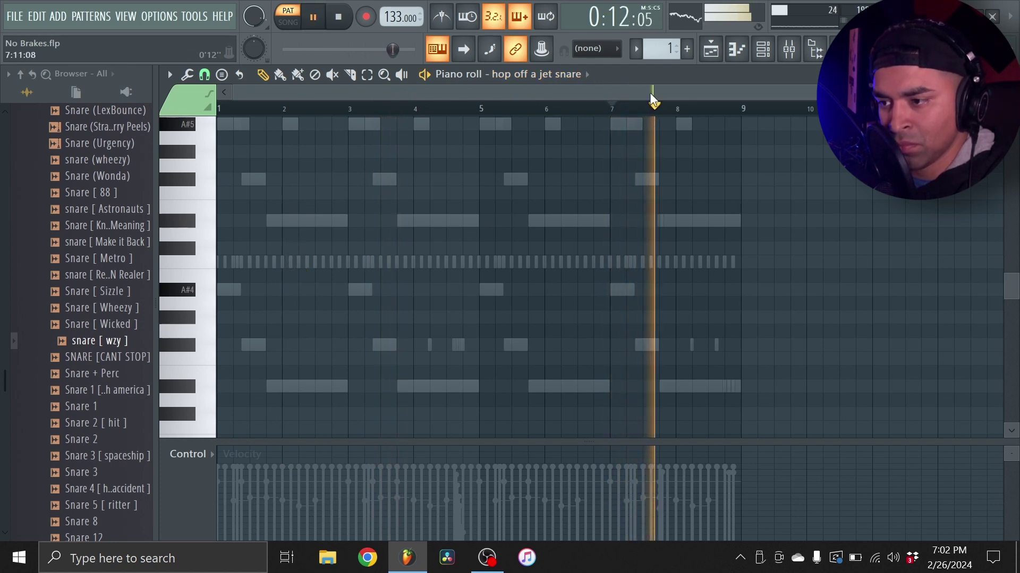
left_click(584, 75)
left_click(528, 169)
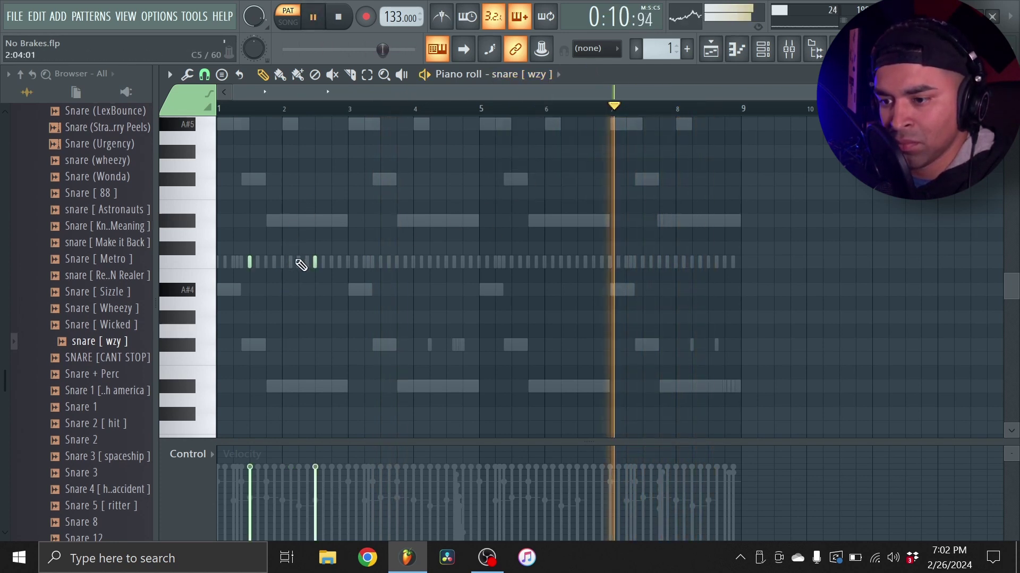
left_click_drag(247, 263, 380, 266)
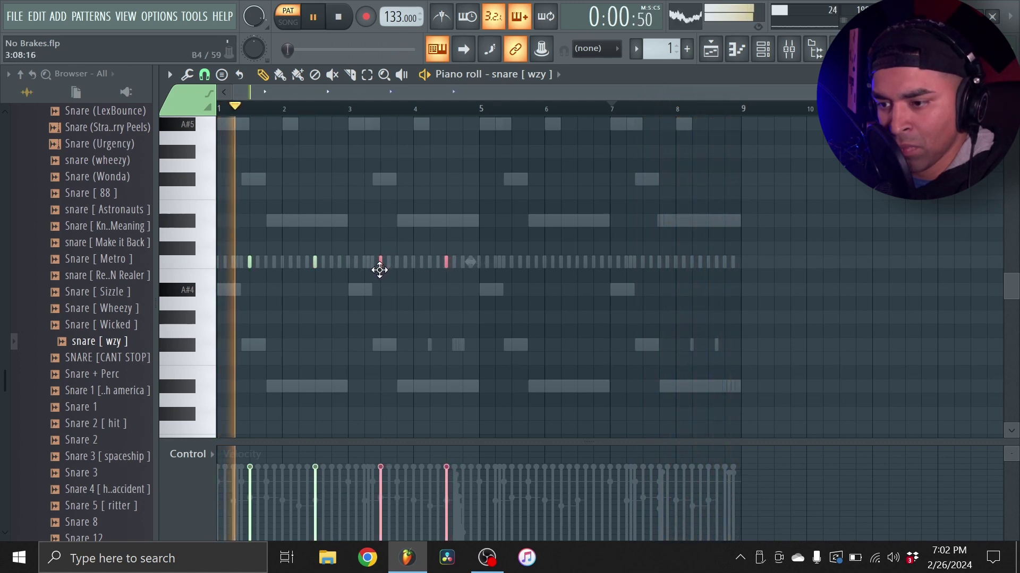
Step: Set the piano roll snap to 1/2 step and copy the four snare [ wzy ] hits into bars 5 to 8
left_click(212, 96)
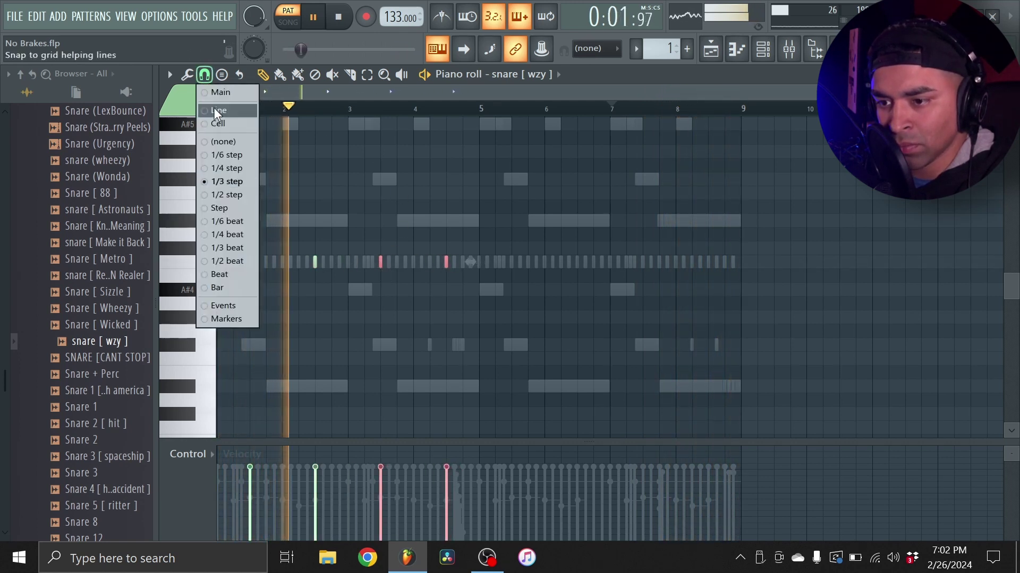
left_click(227, 194)
left_click_drag(524, 289, 223, 219)
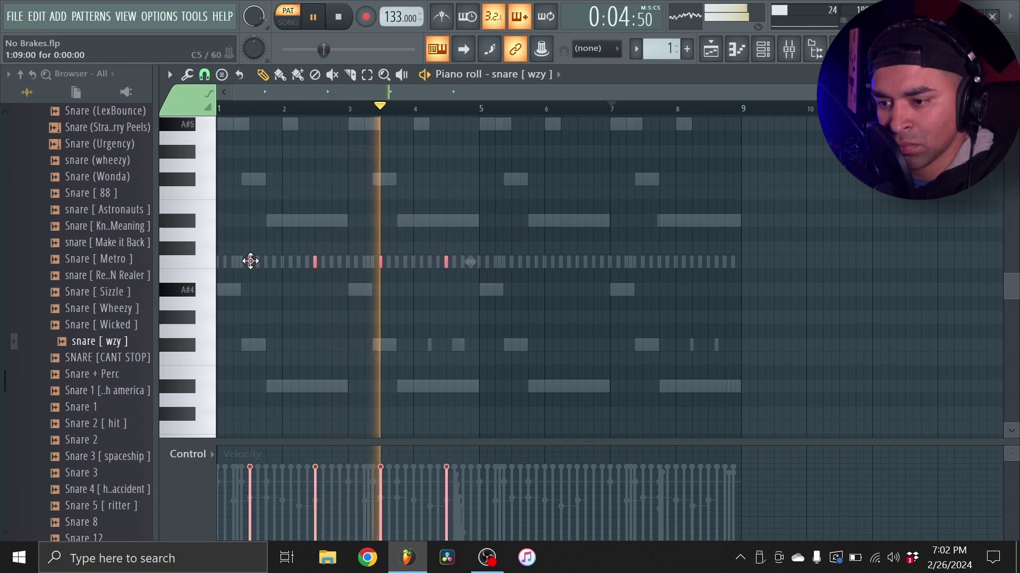
left_click_drag(250, 260, 512, 259)
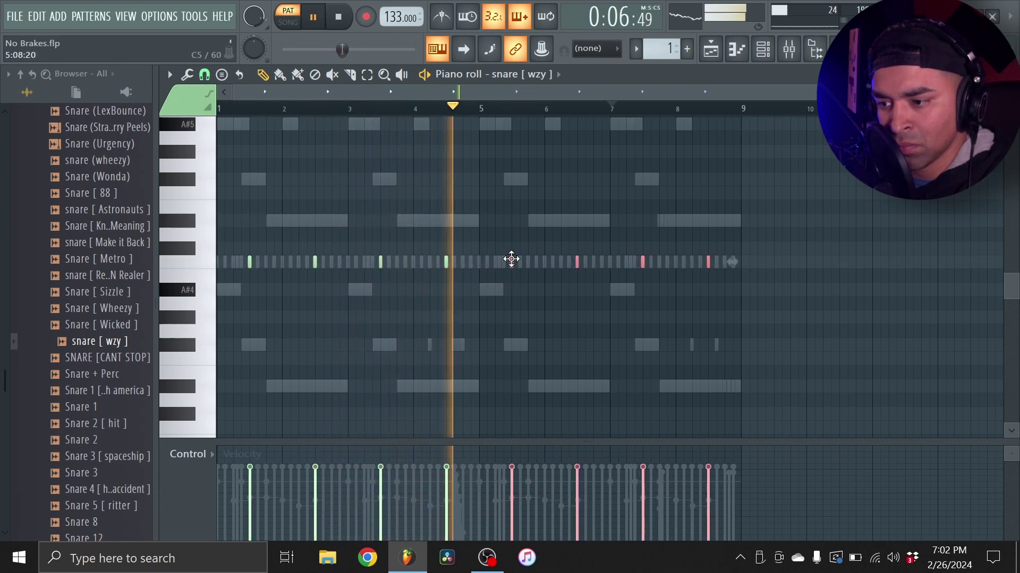
left_click(456, 126, "ctrl")
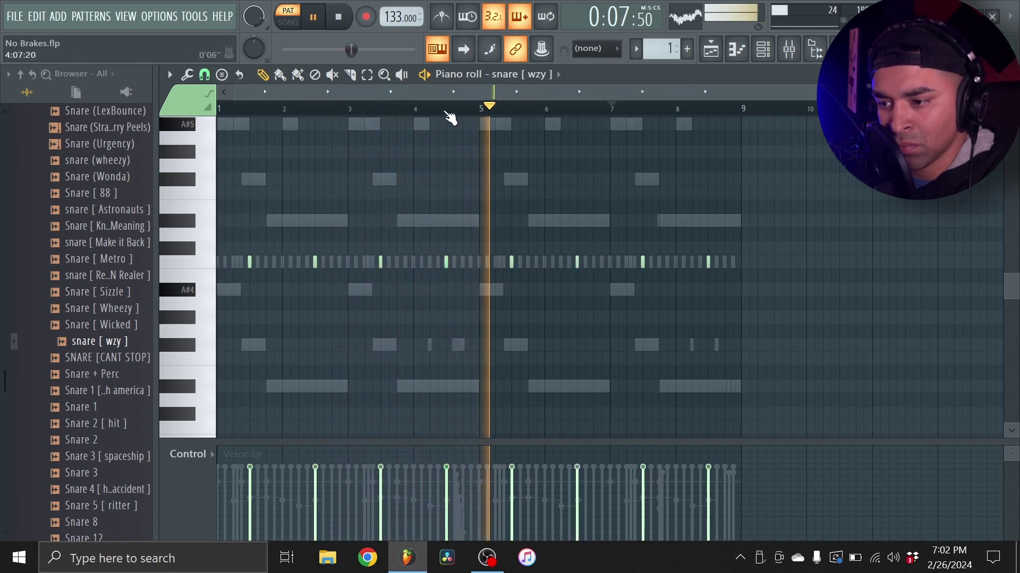
left_click(736, 49)
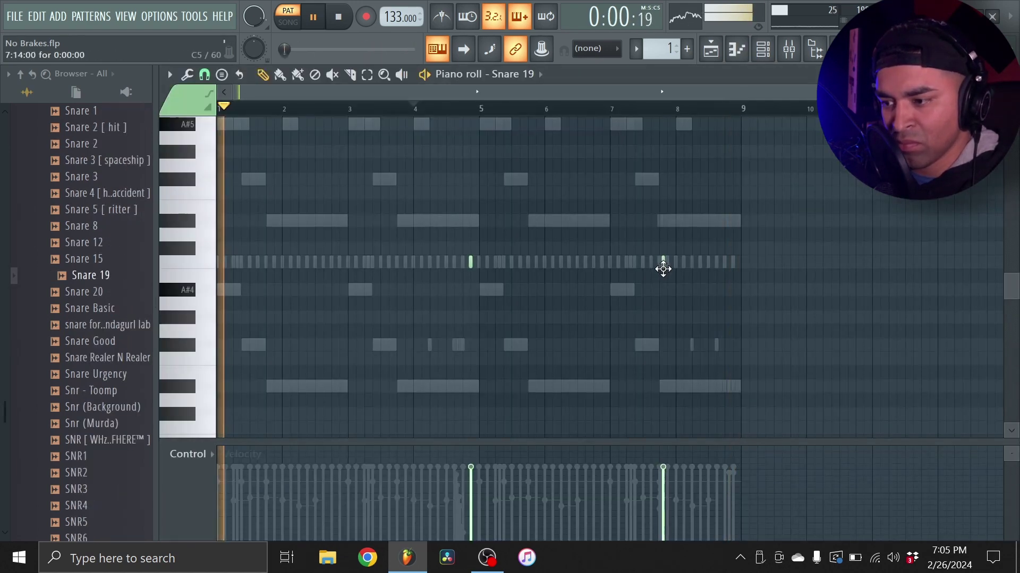
scroll(664, 266, "up", 3)
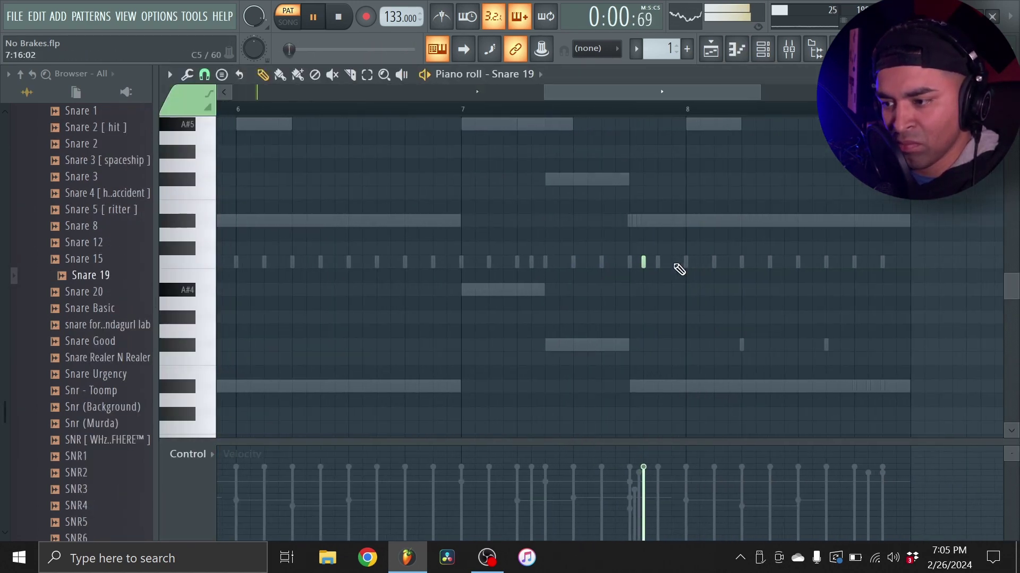
scroll(701, 264, "down", 4)
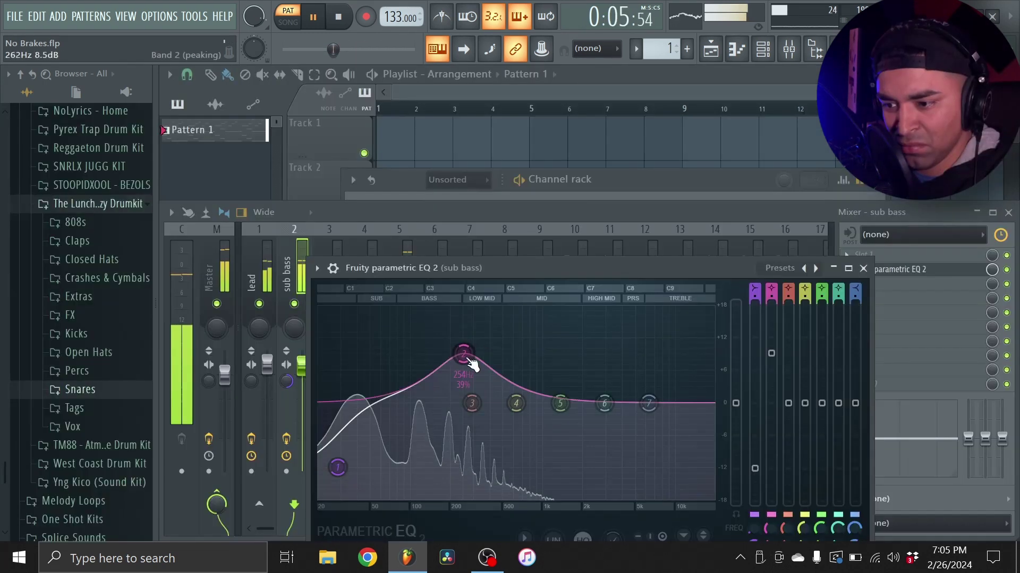
Step: Boost band 2 of the sub bass track's Fruity parametric EQ 2 to +18 dB and close the equalizer
left_click_drag(467, 355, 465, 309)
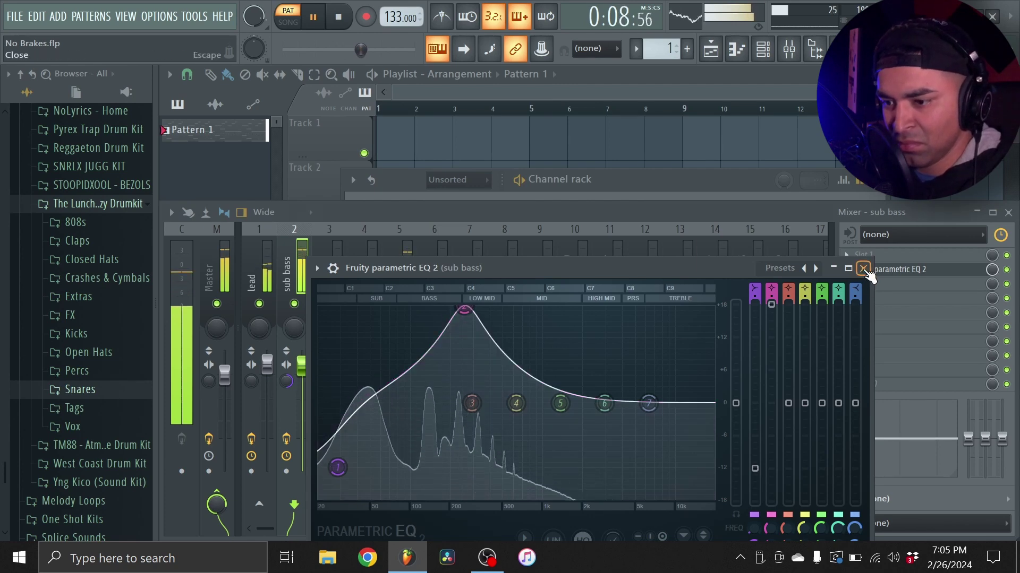
left_click(863, 269)
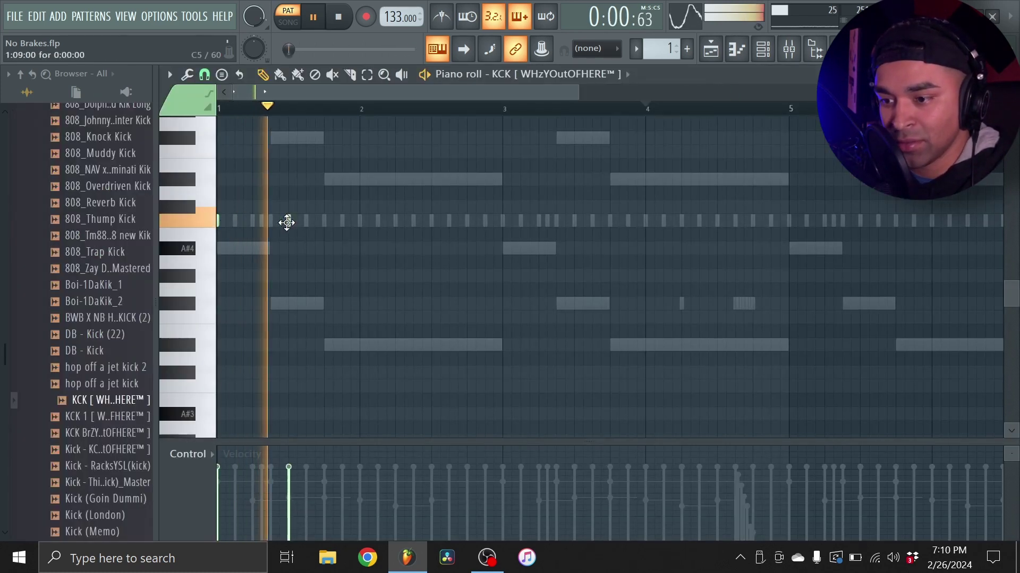
Step: Replace the KCK kick hit on step 9 of bar 1 with hits on steps 7 and 13
left_click(296, 220)
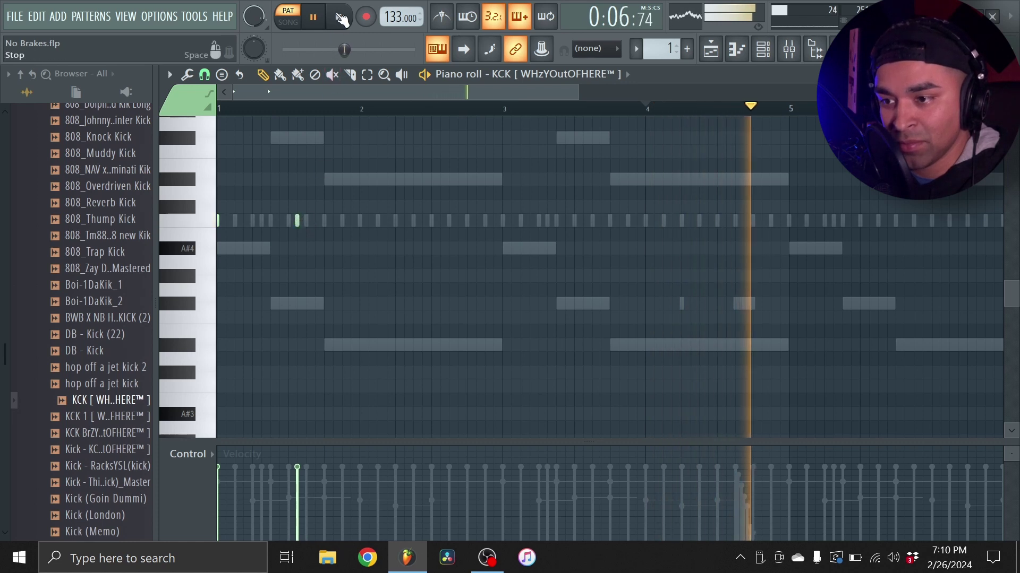
key("space")
right_click(297, 221)
key("space")
left_click(271, 221)
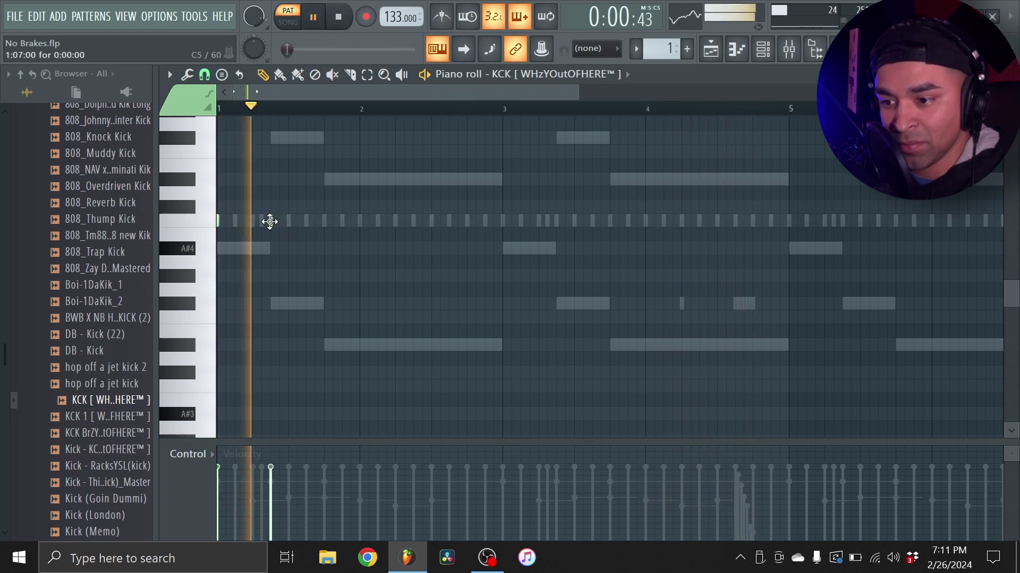
key("space")
key("space")
left_click(324, 221)
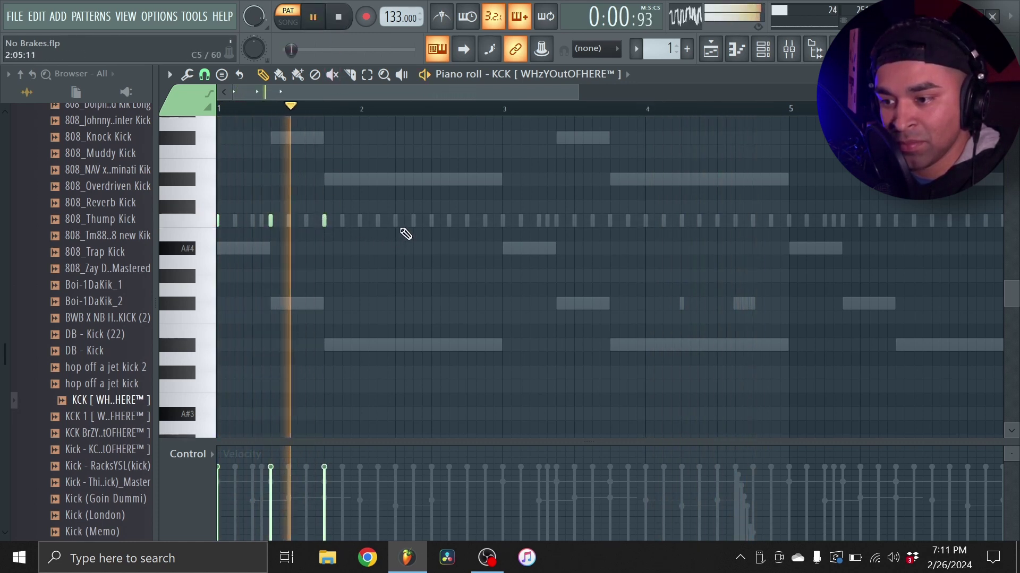
left_click(395, 221)
key("space")
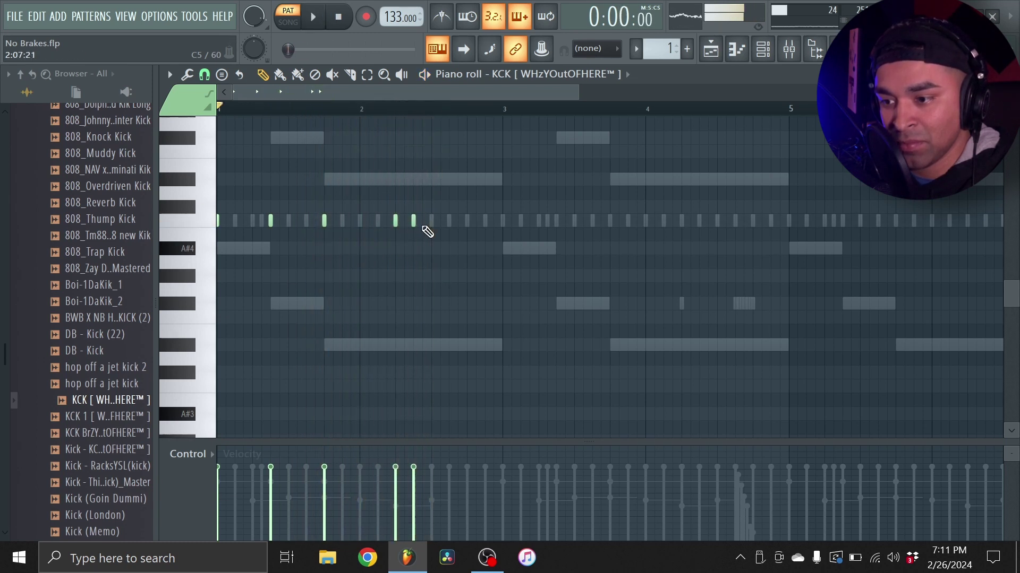
key("space")
right_click(396, 221)
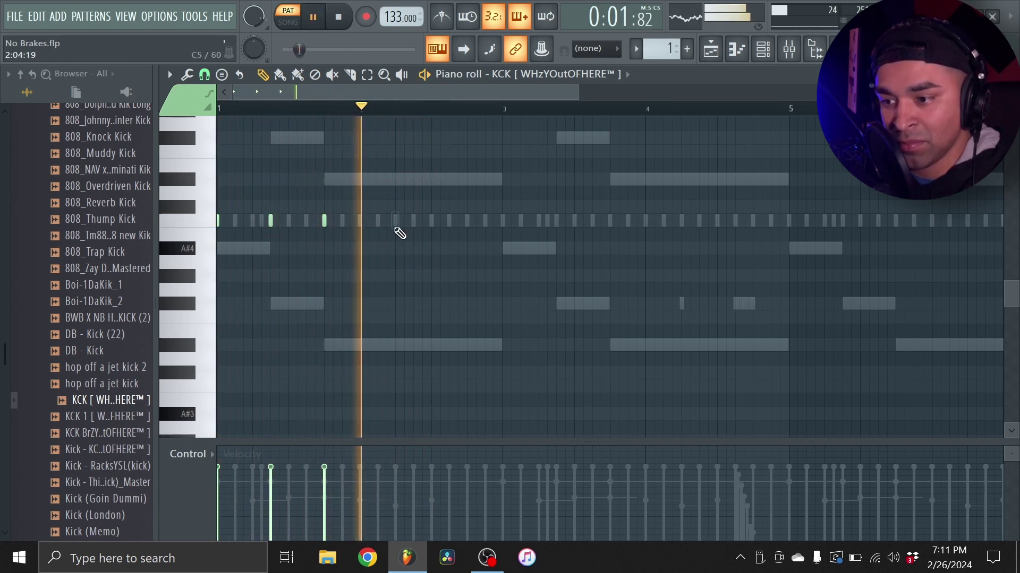
left_click(465, 221)
left_click(448, 221)
key("space")
key("space")
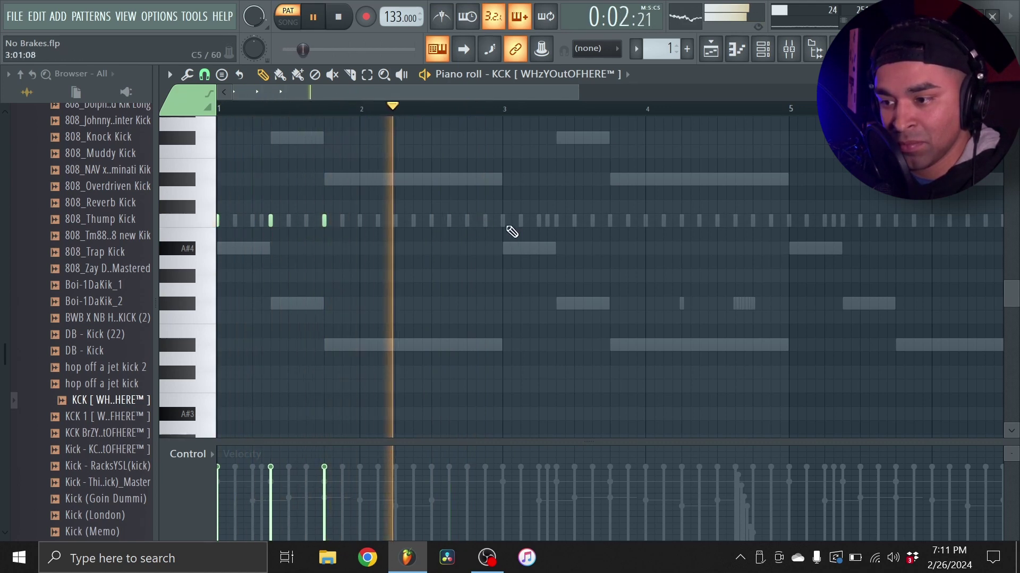
Step: Repeat the three-kick pattern every two bars through bar 8, with one extra kick on step 15 of bar 7
scroll(526, 225, "down", 2)
scroll(548, 225, "up", 5)
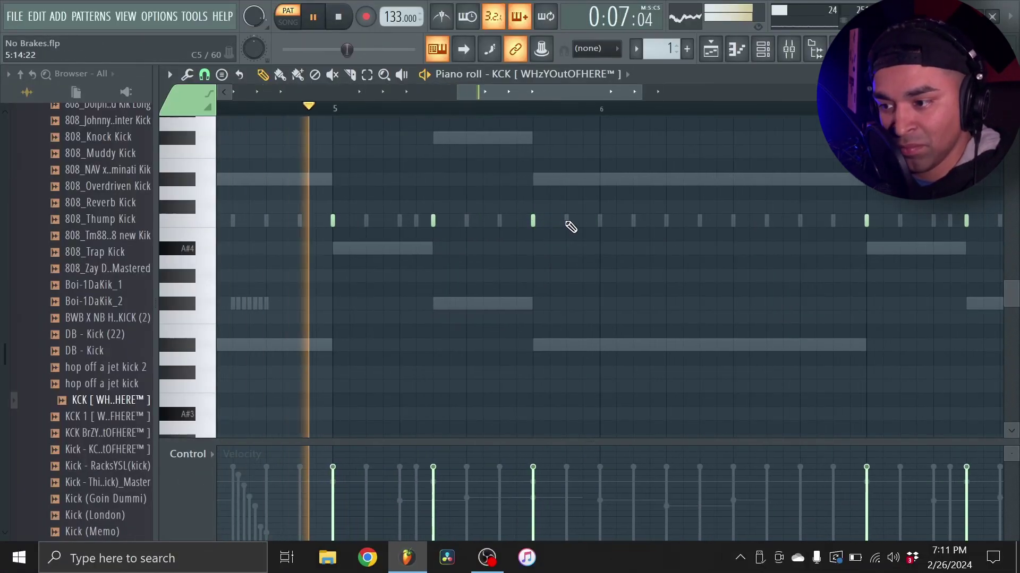
left_click(569, 221)
scroll(596, 218, "down", 4)
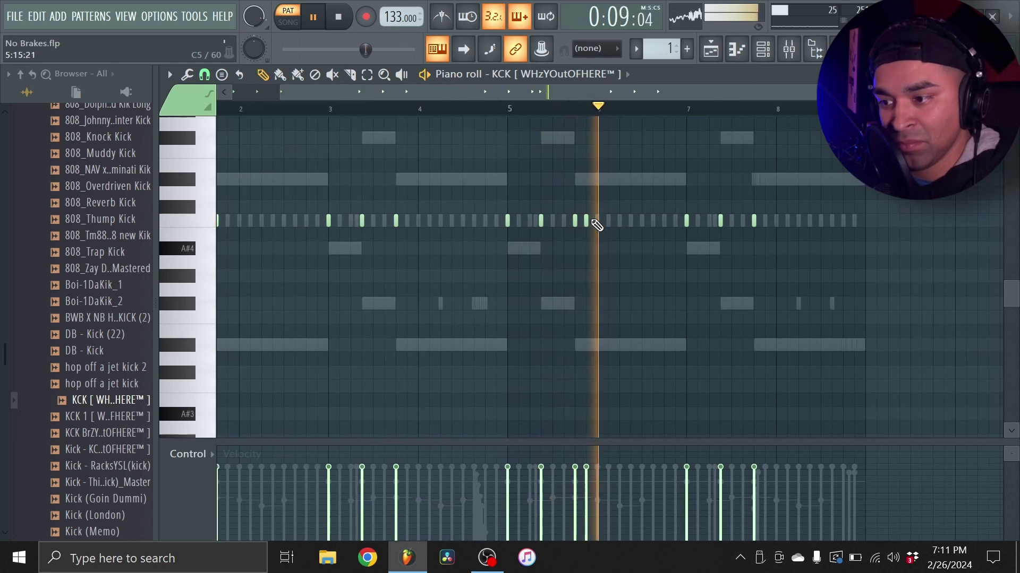
scroll(599, 228, "down", 2)
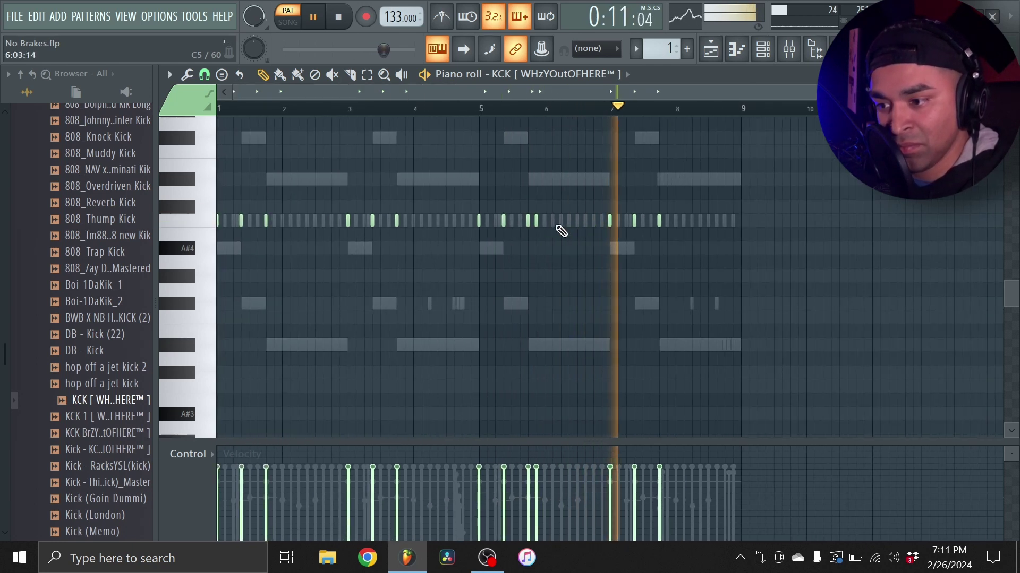
left_click(668, 222)
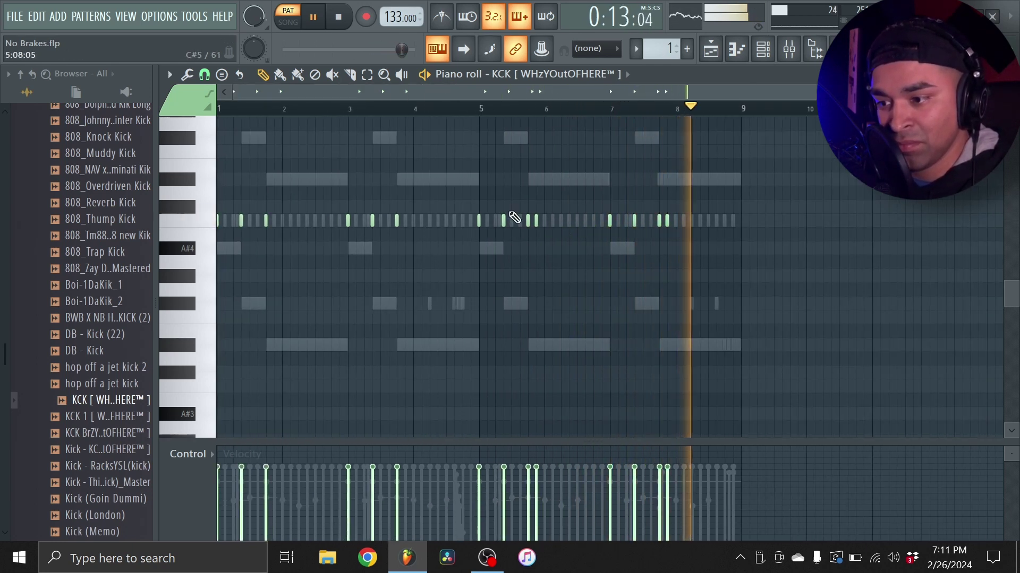
right_click(536, 220)
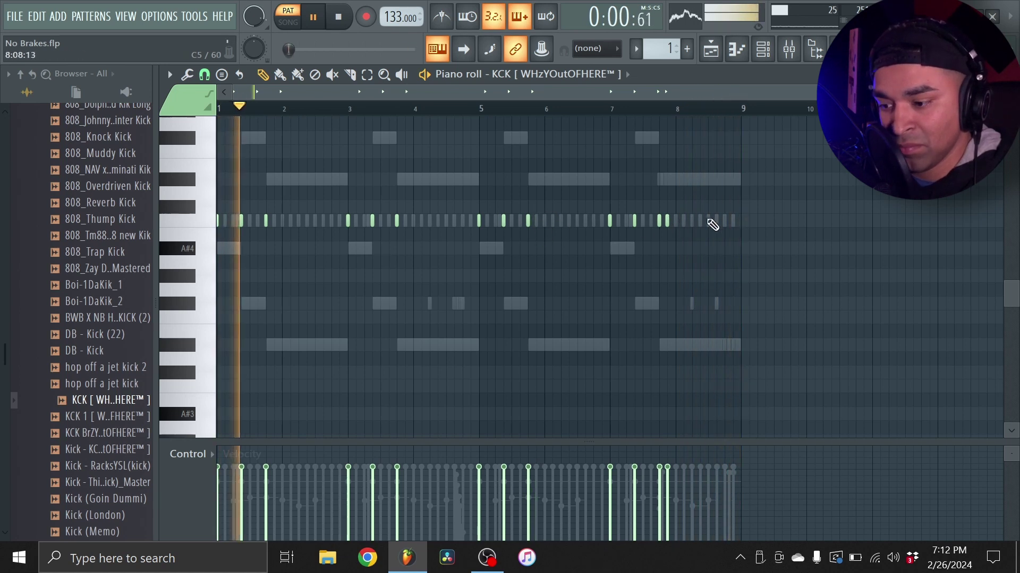
Step: Route the KCK channel to mixer track Insert 7 and open that track's name and color settings
left_click(723, 54)
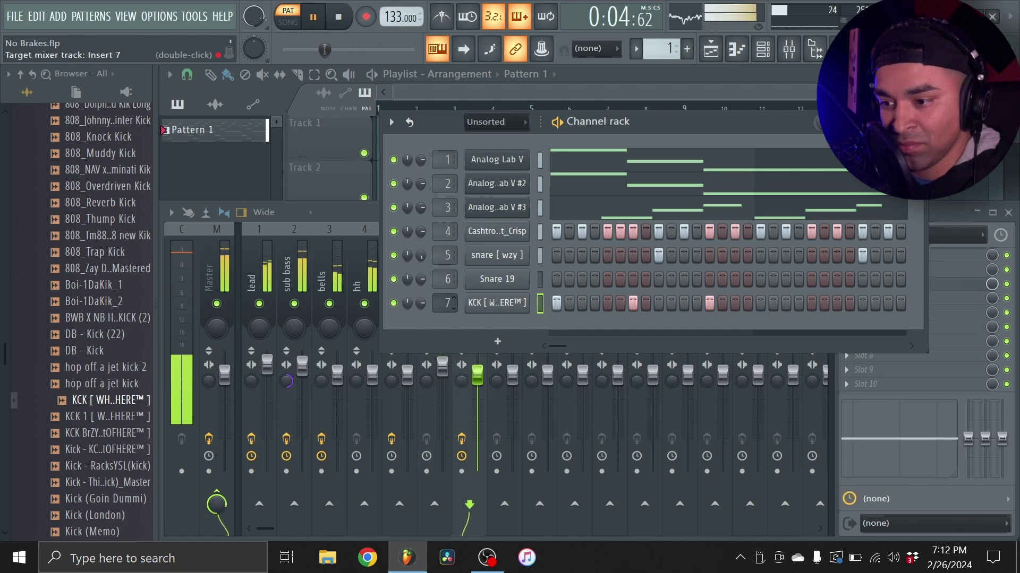
left_click(355, 226)
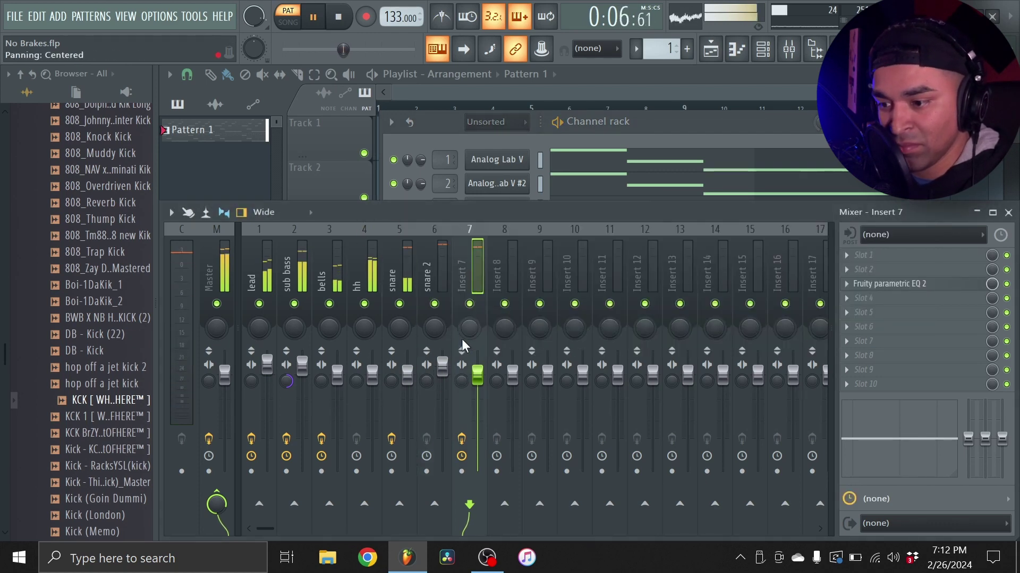
right_click(462, 268)
left_click(531, 152)
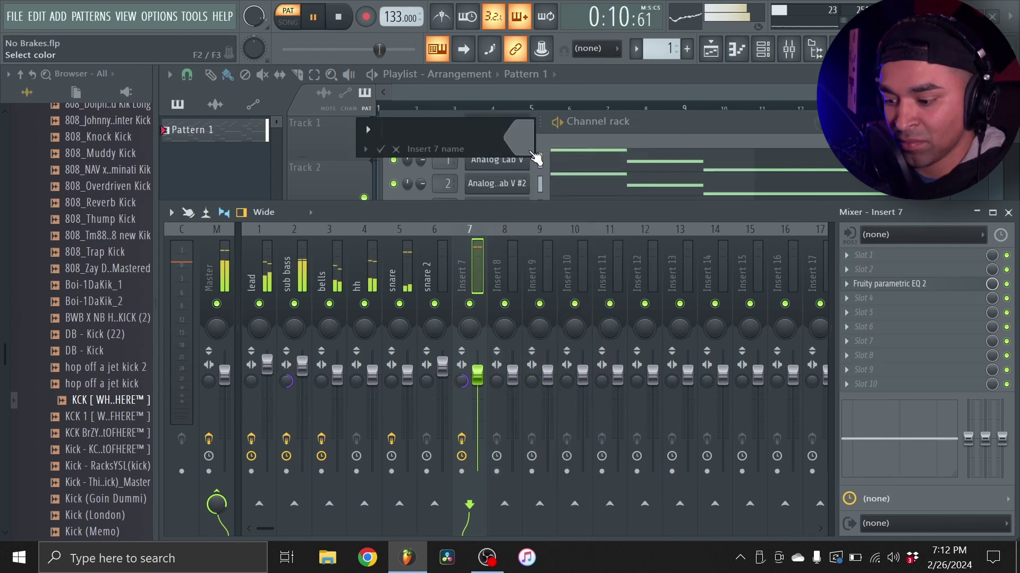